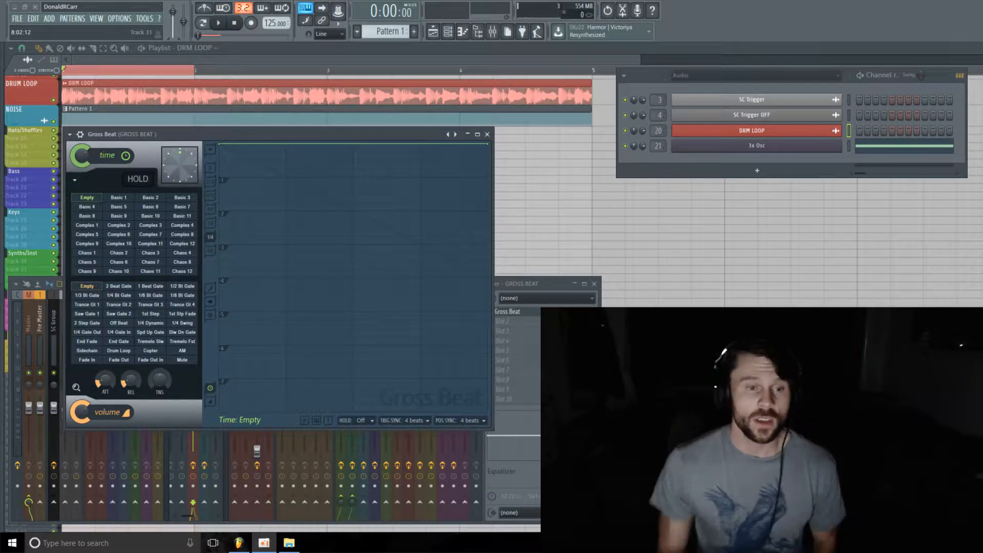
- Play the drum loop through Gross Beat with empty time and volume slots, and stop playback
click(221, 24)
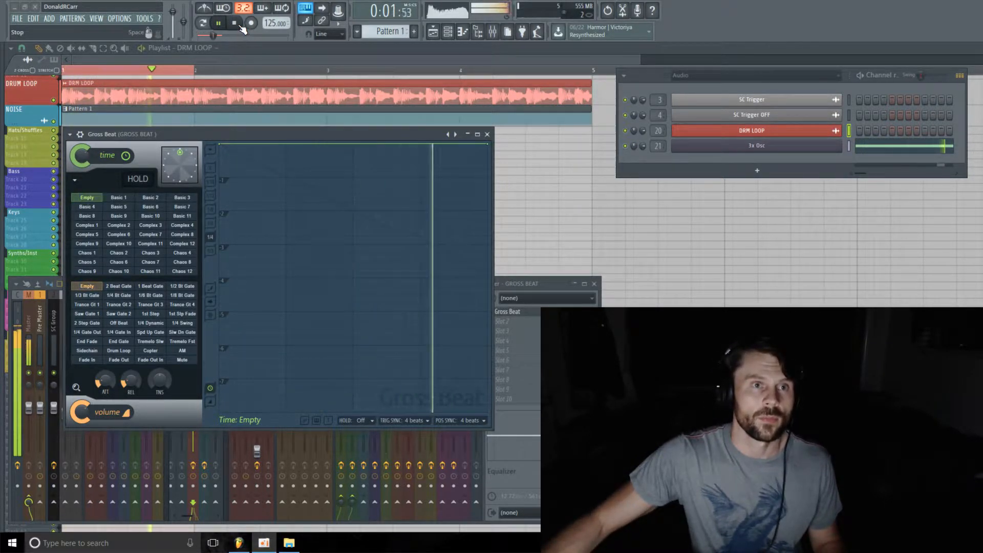
click(236, 24)
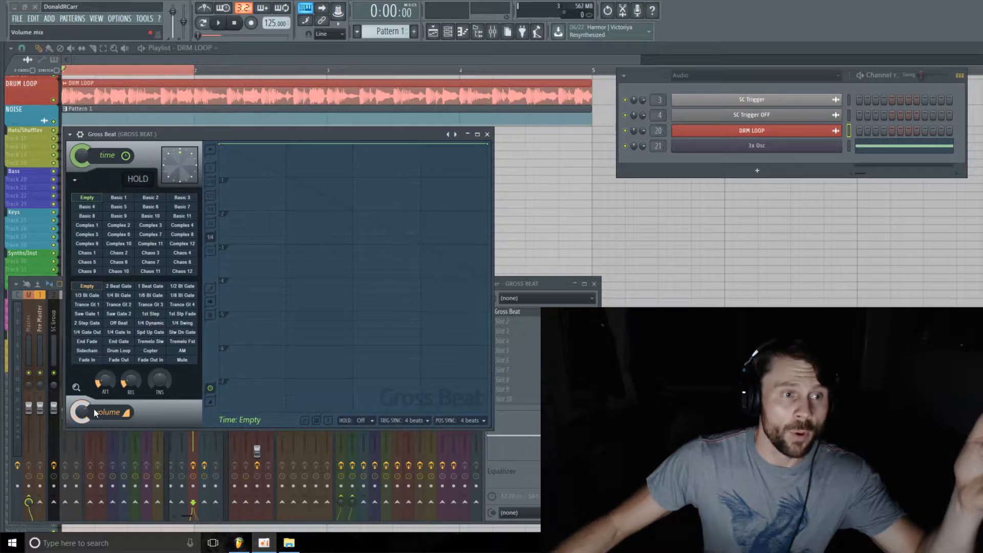
- Try lower volume mix levels in Gross Beat and restore the mix to 100%
drag(85, 406, 85, 406)
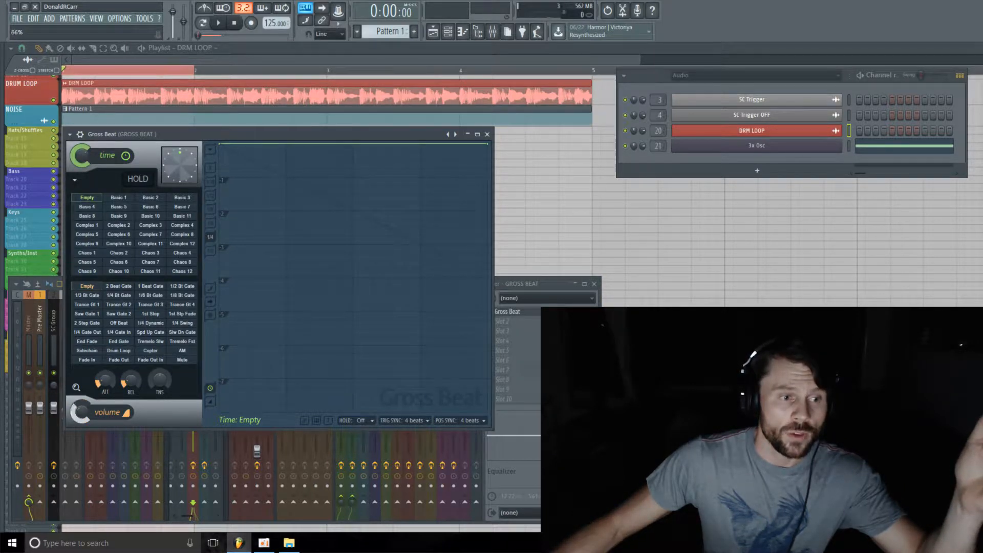
drag(85, 405, 85, 405)
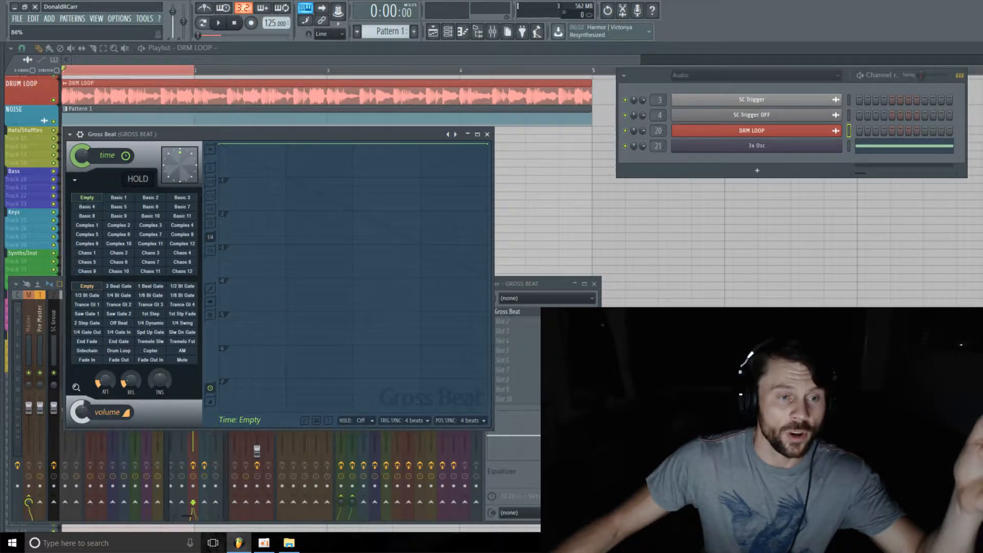
drag(85, 406, 85, 405)
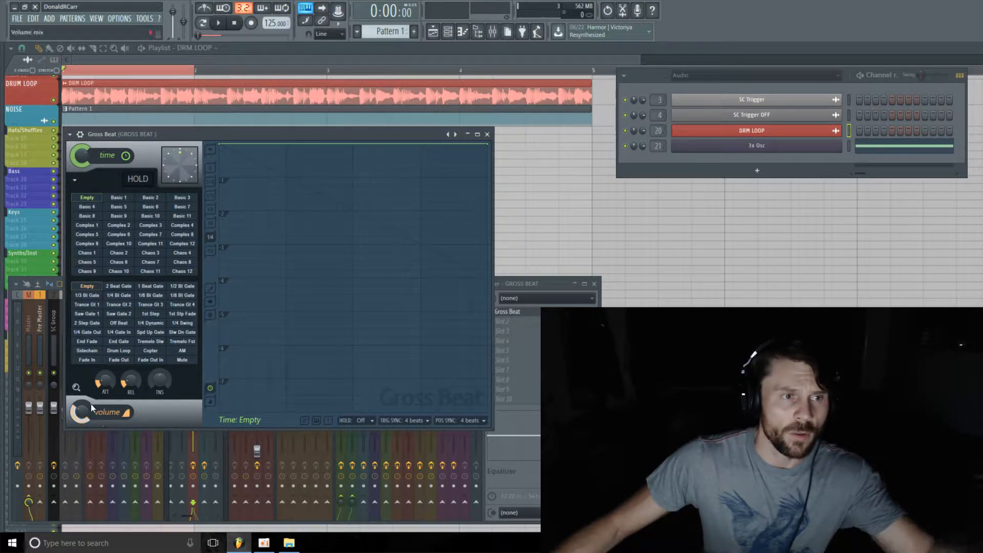
click(84, 415)
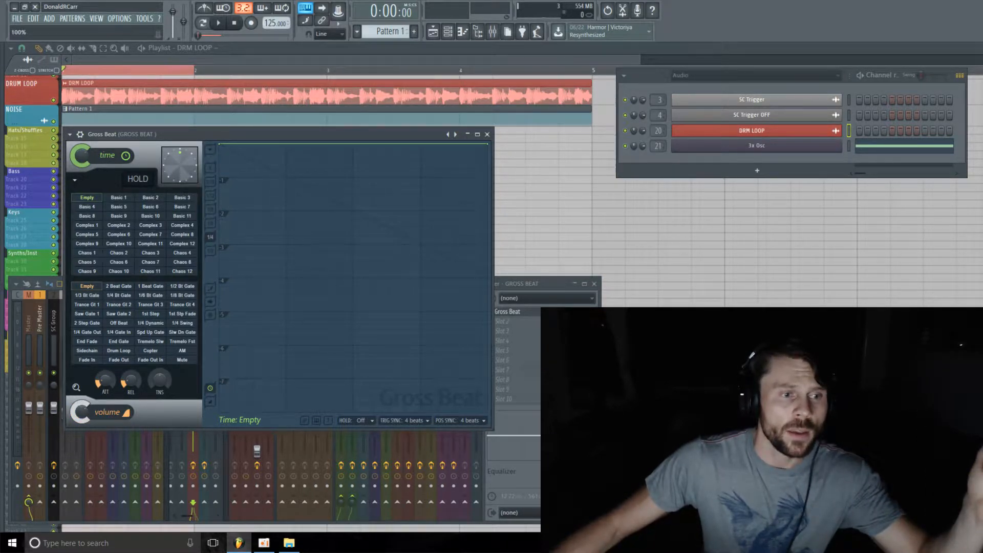
- Compare the volume and time envelope views in Gross Beat and check the 1/4 grid snap setting
click(211, 403)
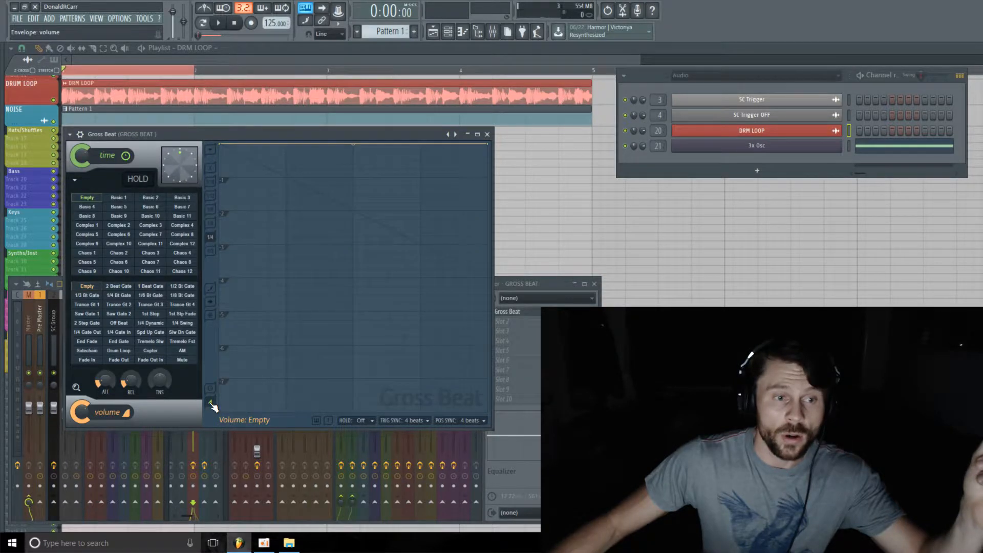
click(211, 405)
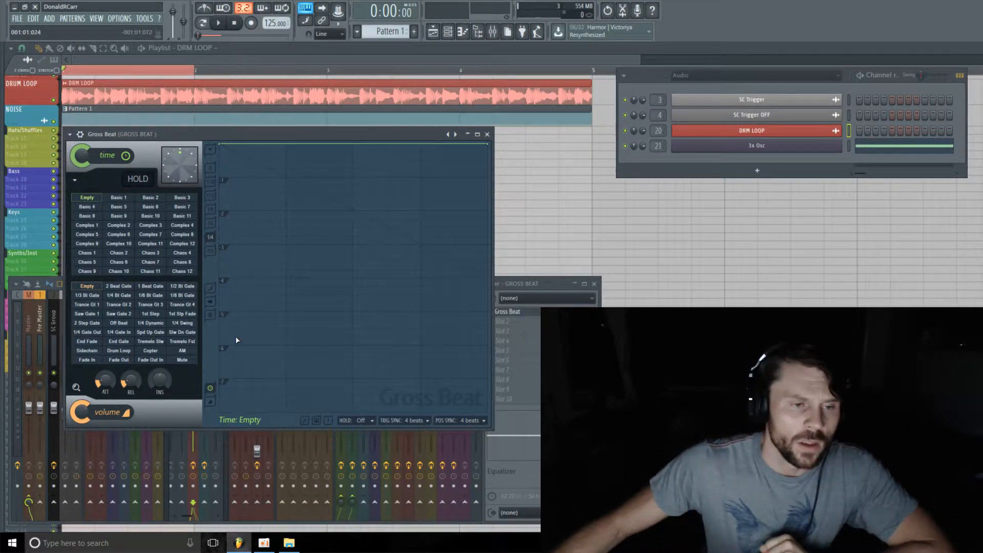
click(211, 237)
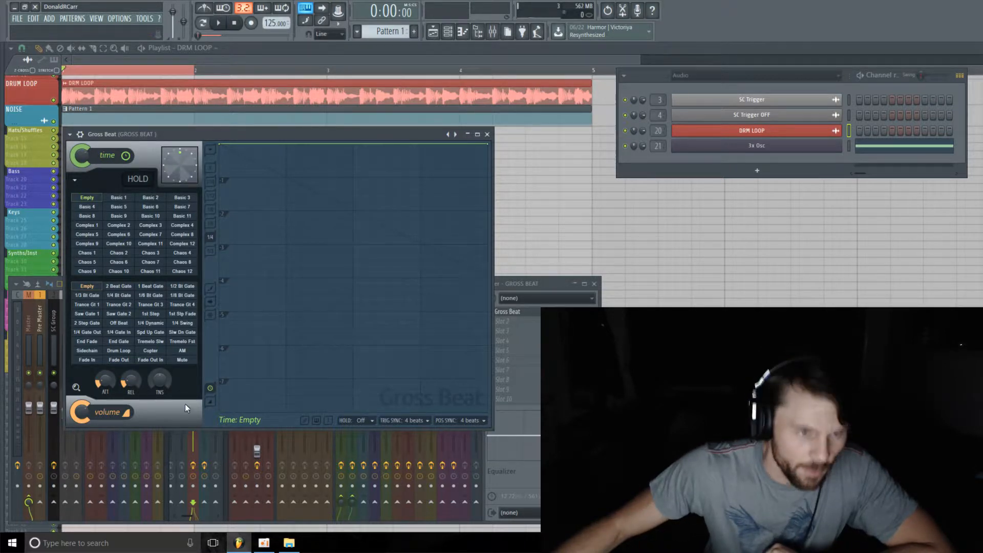
- Show the volume envelope, lower its first point to zero to form a rising ramp, and audition it
click(211, 404)
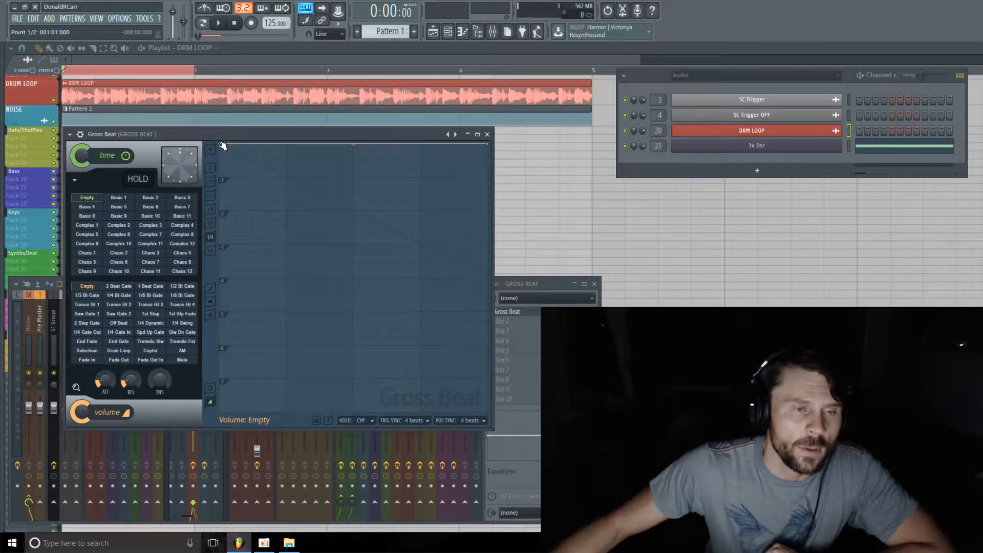
drag(222, 146, 83, 449)
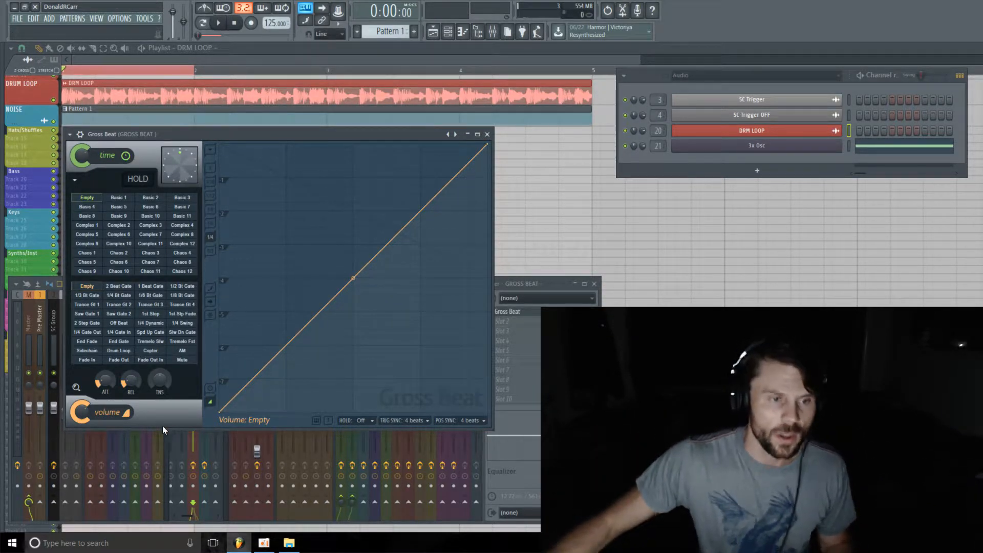
key(space)
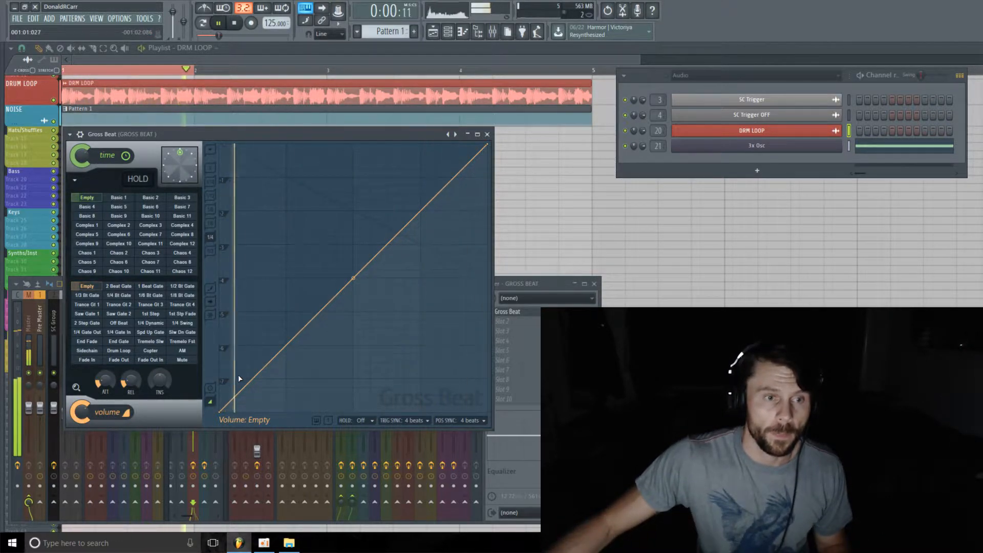
key(space)
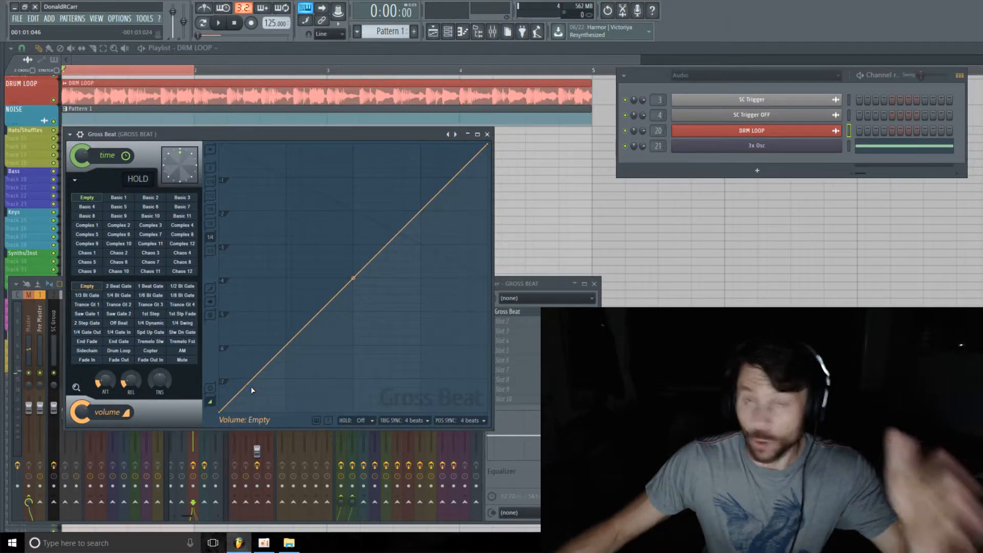
- Inspect the available trigger sync and position sync lengths for the envelope without changing them
click(433, 421)
click(482, 420)
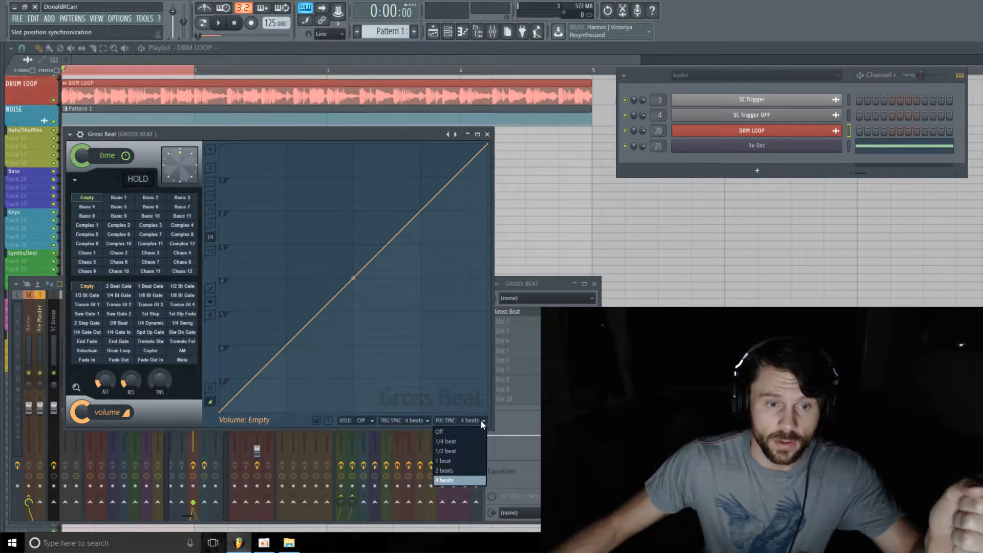
click(430, 419)
click(290, 424)
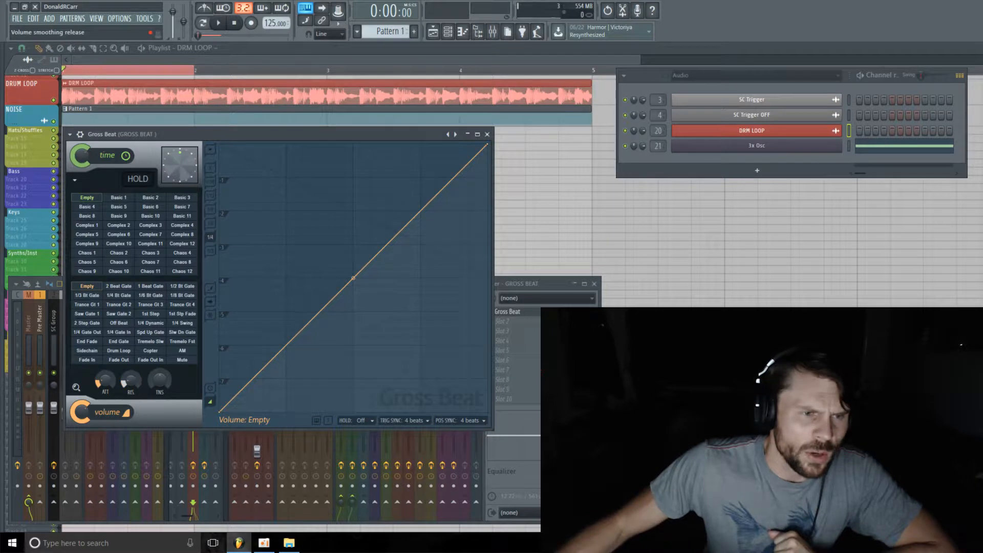
- Select the Sidechain volume slot and try out the volume smoothing attack and release controls
drag(131, 384, 131, 387)
click(77, 352)
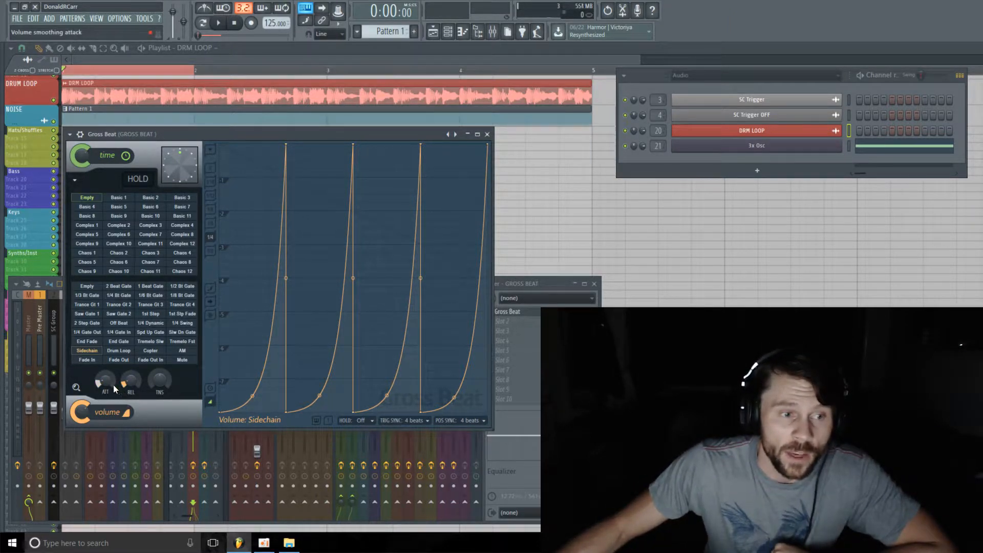
drag(104, 381, 128, 383)
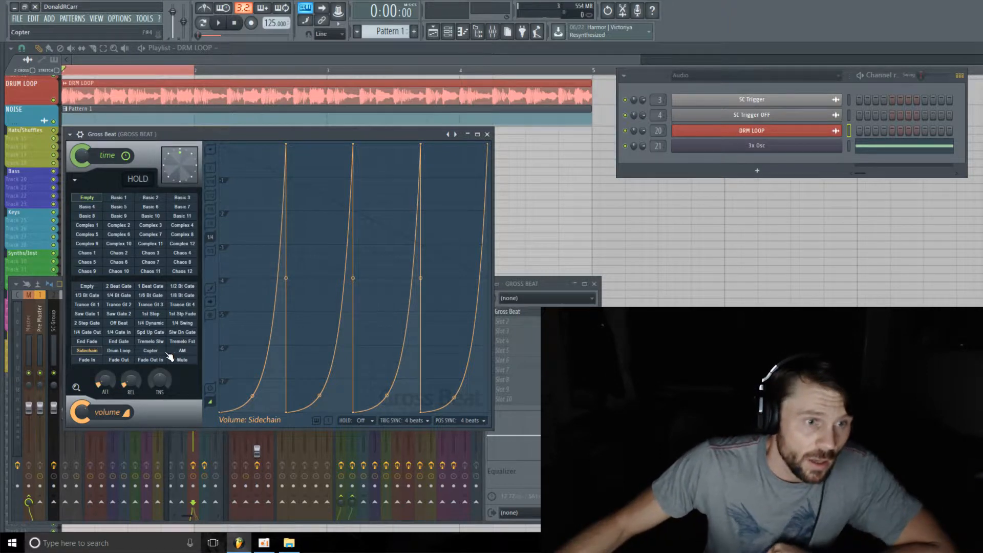
- Audition the 1/4 Gate Out and 1/4 Swing volume slots while varying the volume mix, and stop playback
click(98, 334)
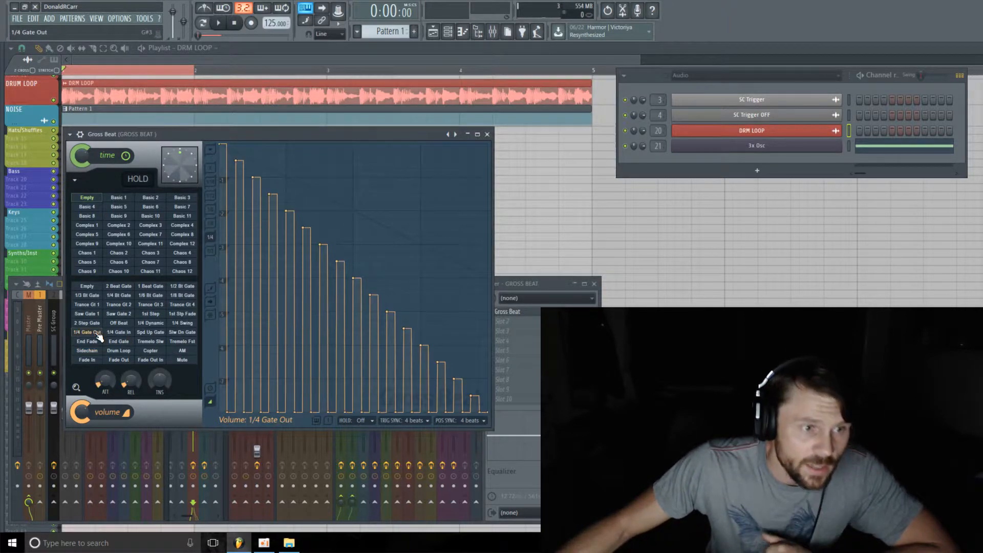
key(space)
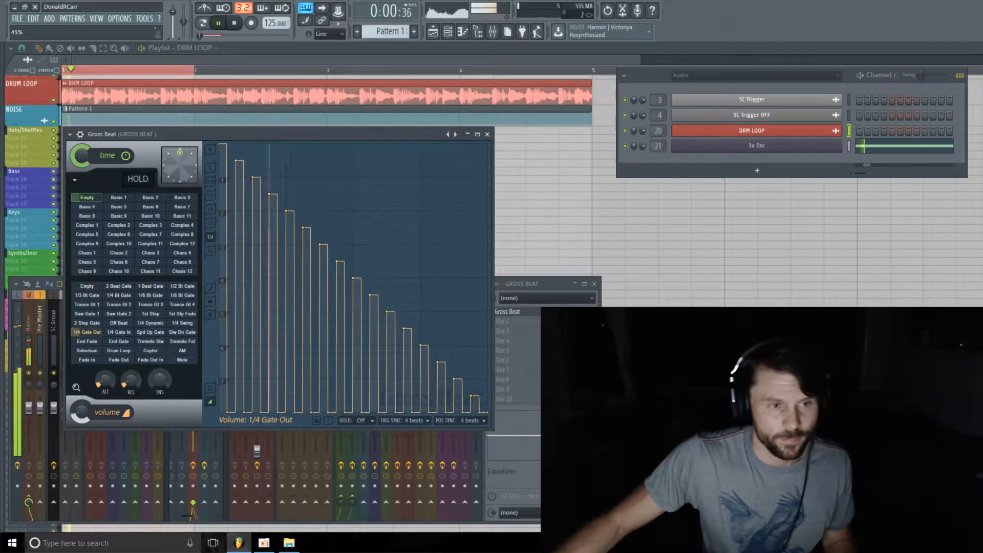
click(183, 323)
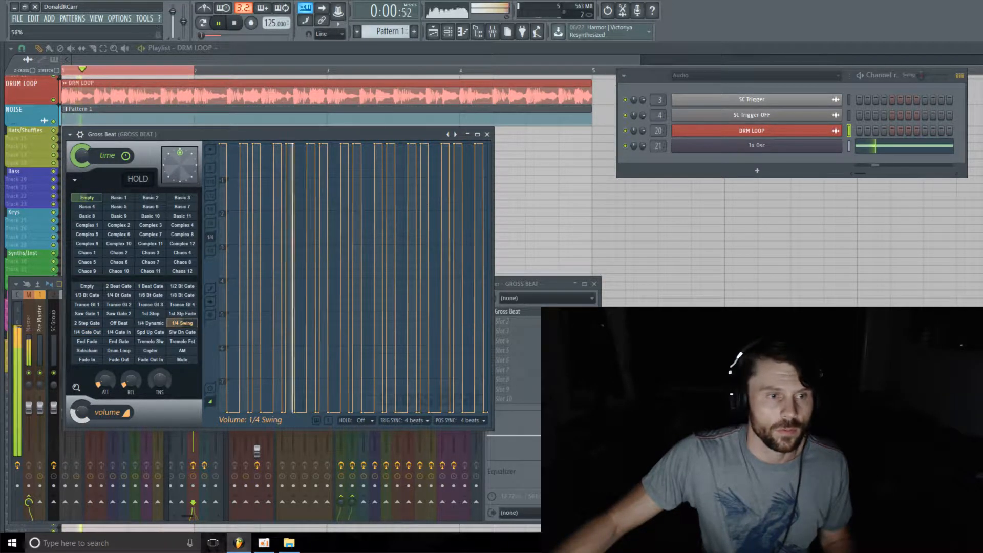
key(space)
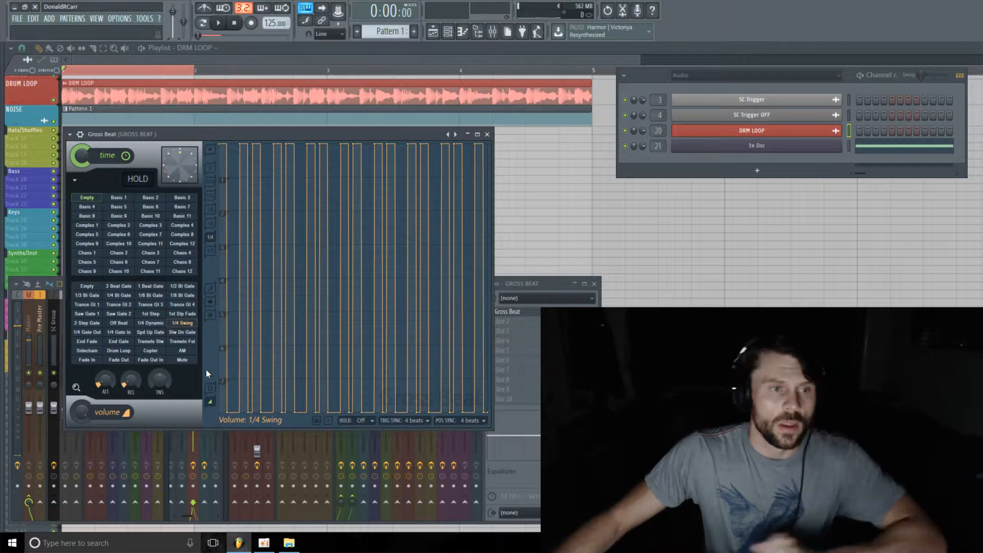
- Return to the Empty volume slot, add a mid-level point in the third beat, and set its mode to Single curve 2
click(87, 286)
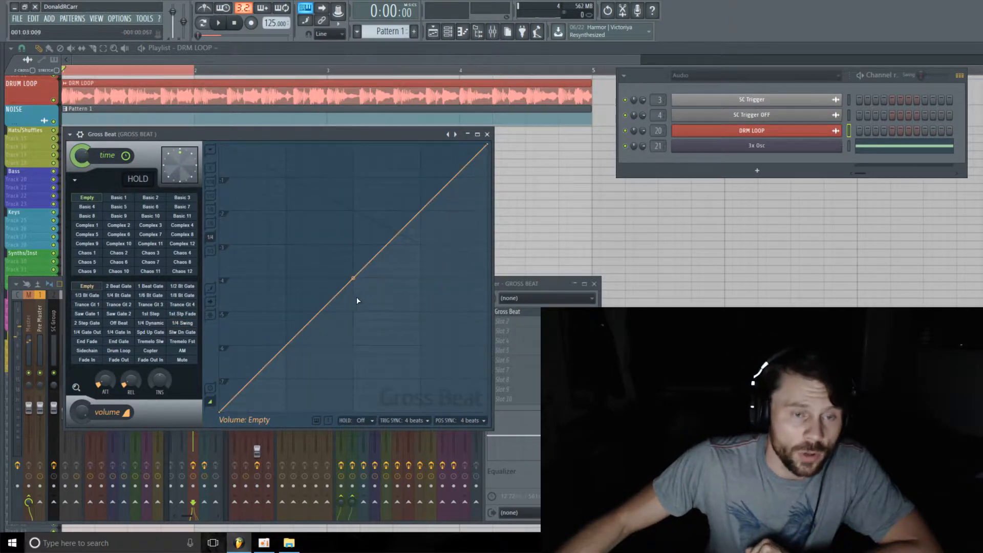
click(403, 278)
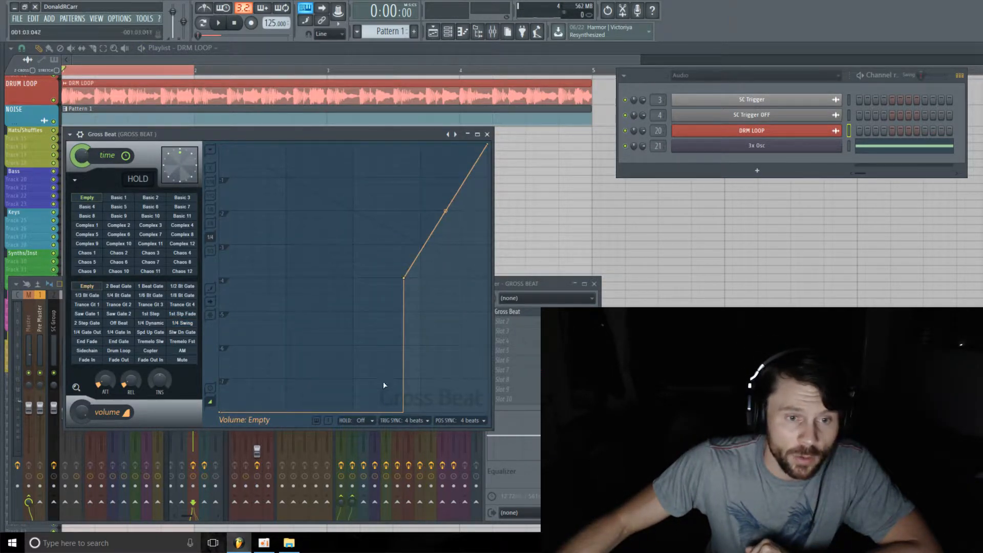
right_click(405, 279)
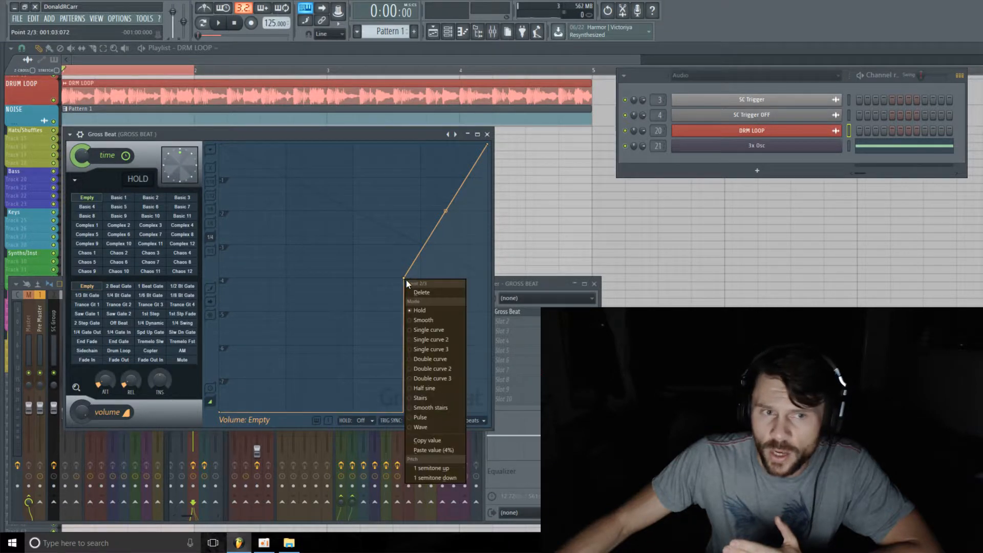
click(447, 339)
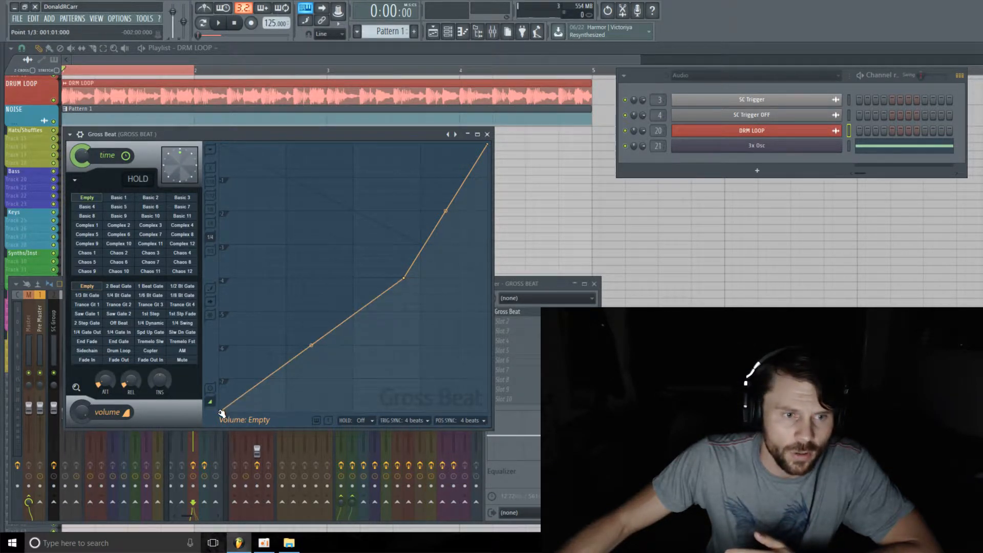
- Bend the first segment of the volume envelope into a curve and move its starting point up and down
drag(220, 411, 211, 233)
mouse_move(311, 265)
mouse_down()
mouse_move(311, 253)
mouse_move(311, 263)
mouse_up()
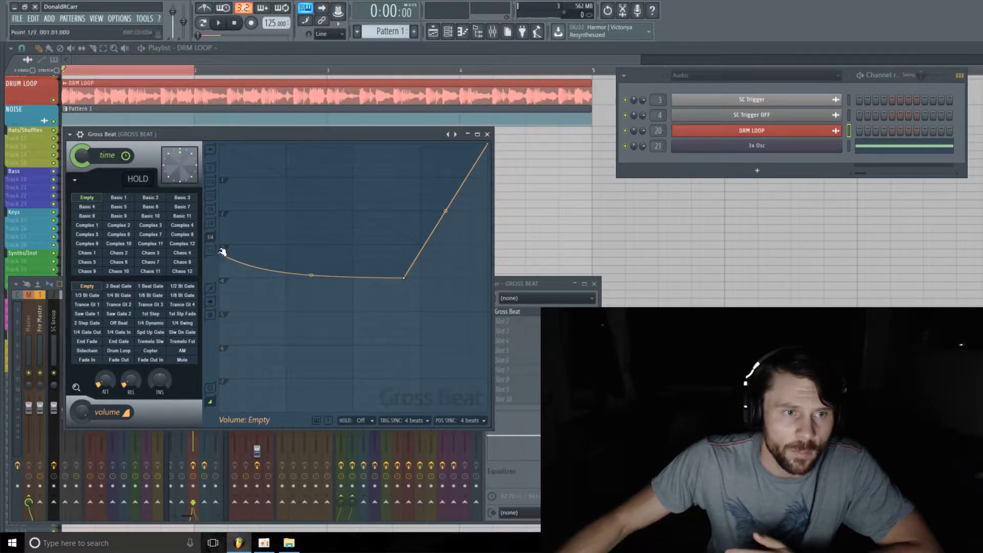
drag(221, 253, 215, 327)
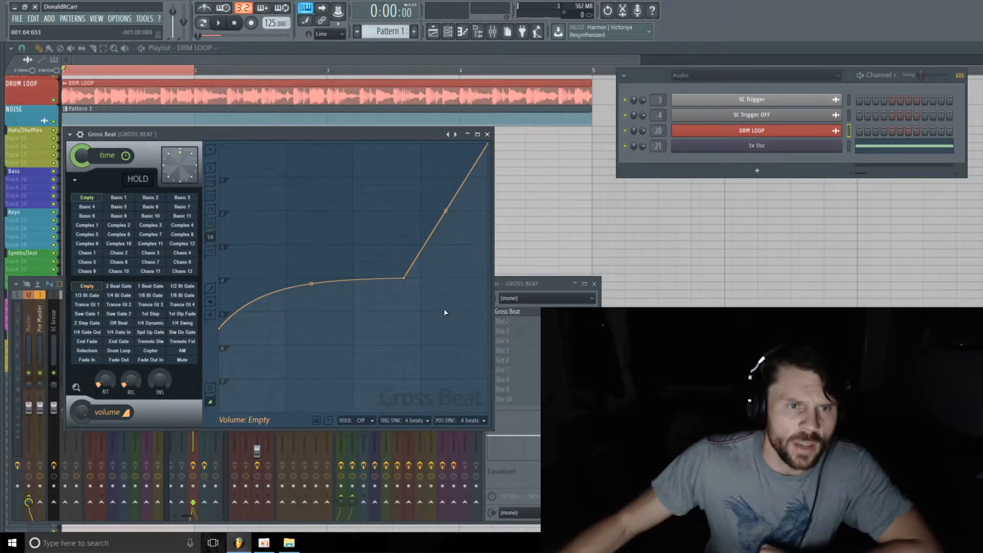
- Delete the middle point of the volume envelope and raise the first point to full level to flatten it
right_click(405, 279)
click(433, 287)
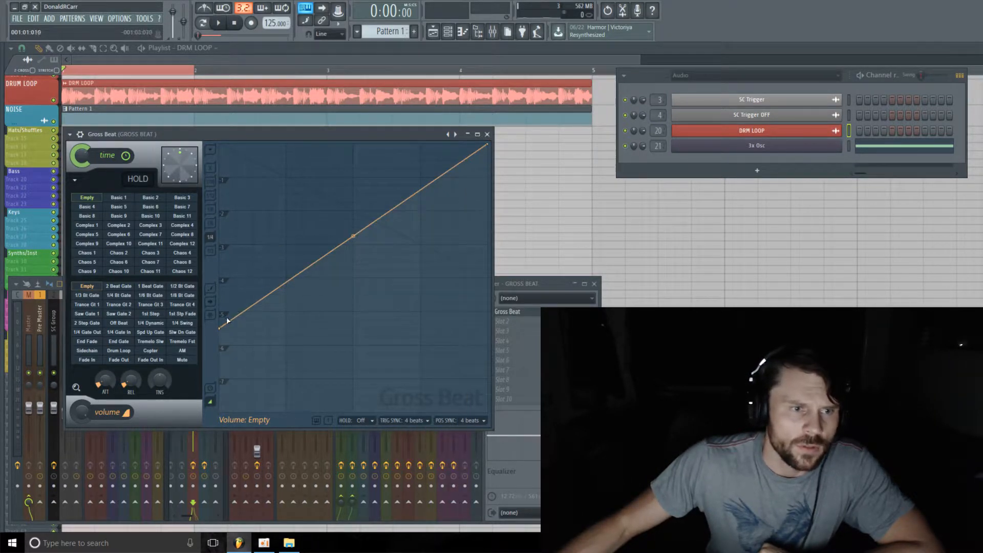
drag(228, 320, 158, 99)
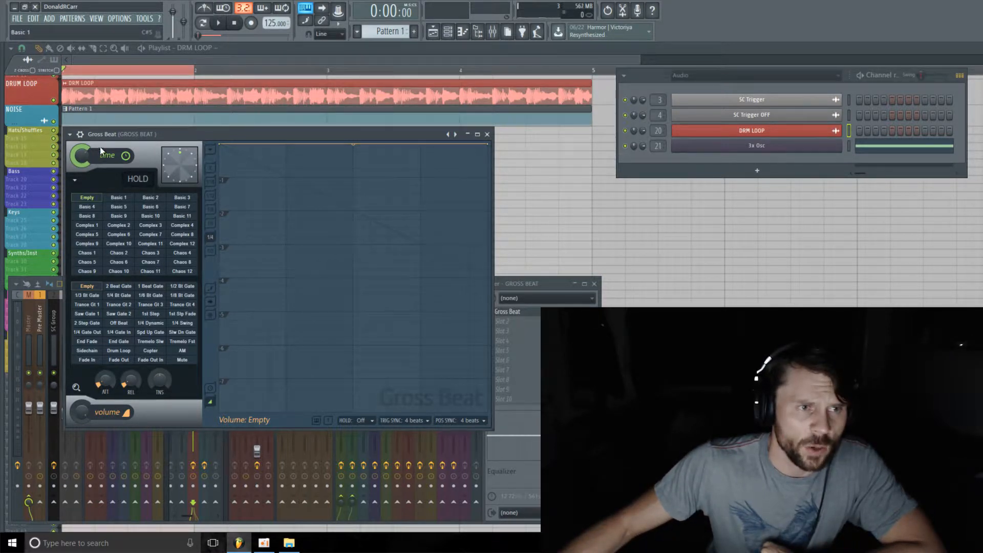
- Load the Flanging preset in Gross Beat to view its slots, and replace it with the Pitch shifter preset
click(69, 134)
mouse_move(128, 168)
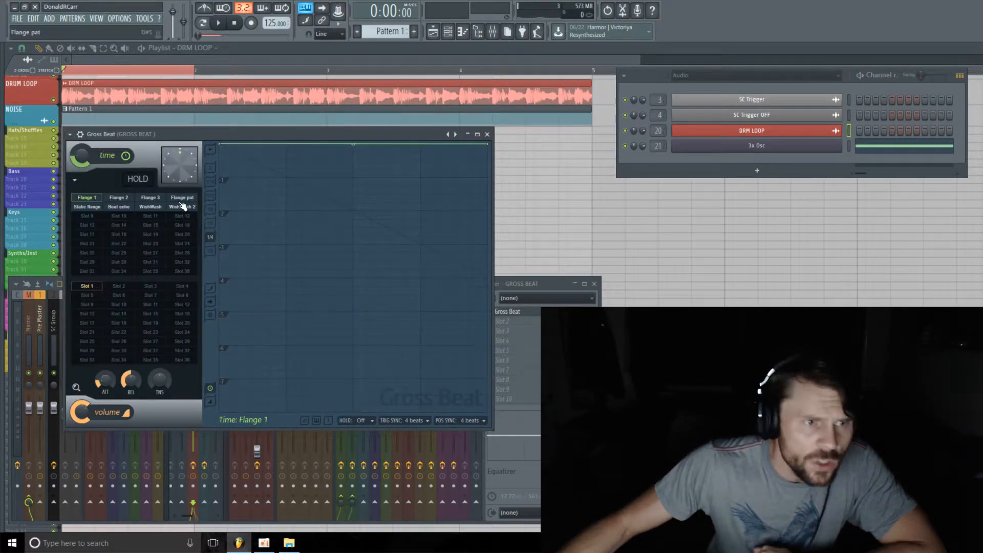
click(69, 135)
mouse_move(124, 162)
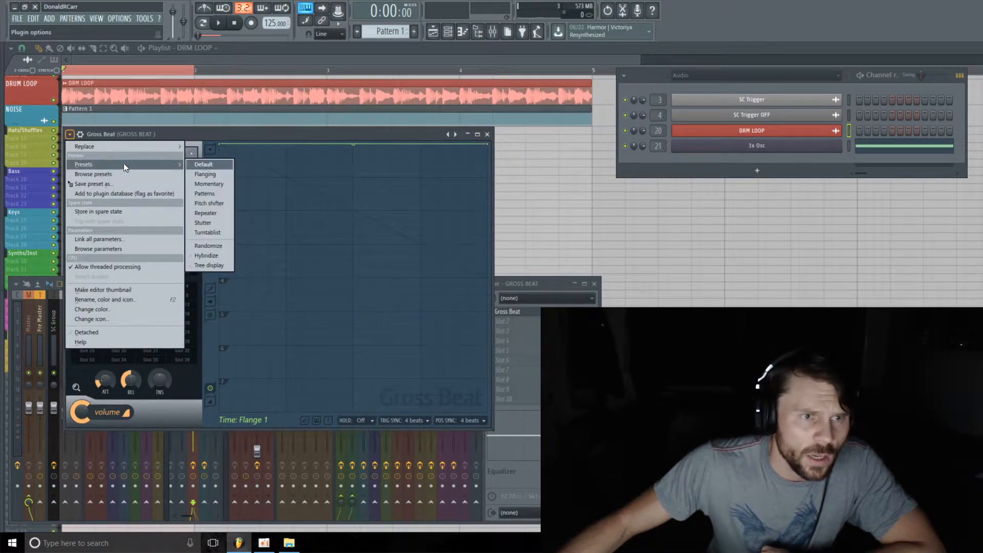
click(214, 204)
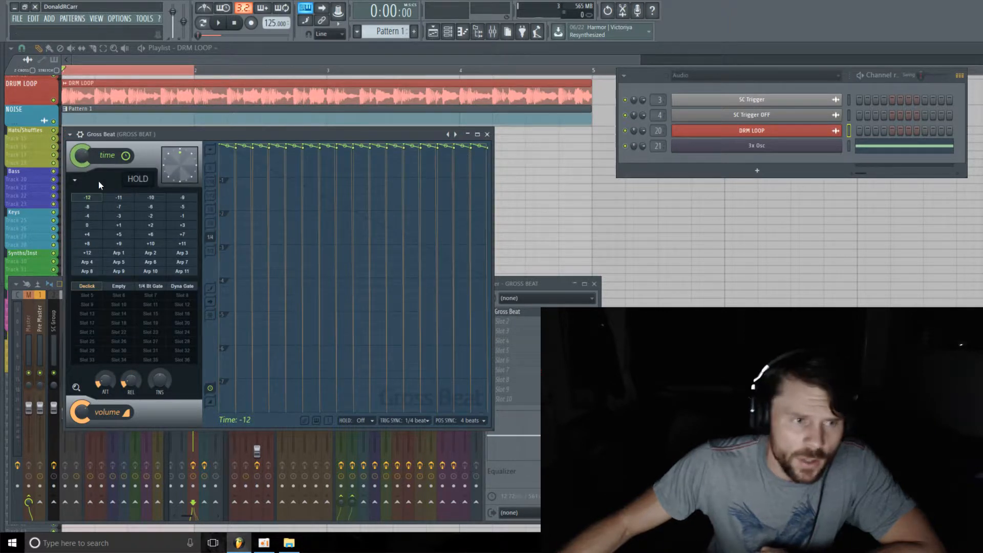
click(70, 134)
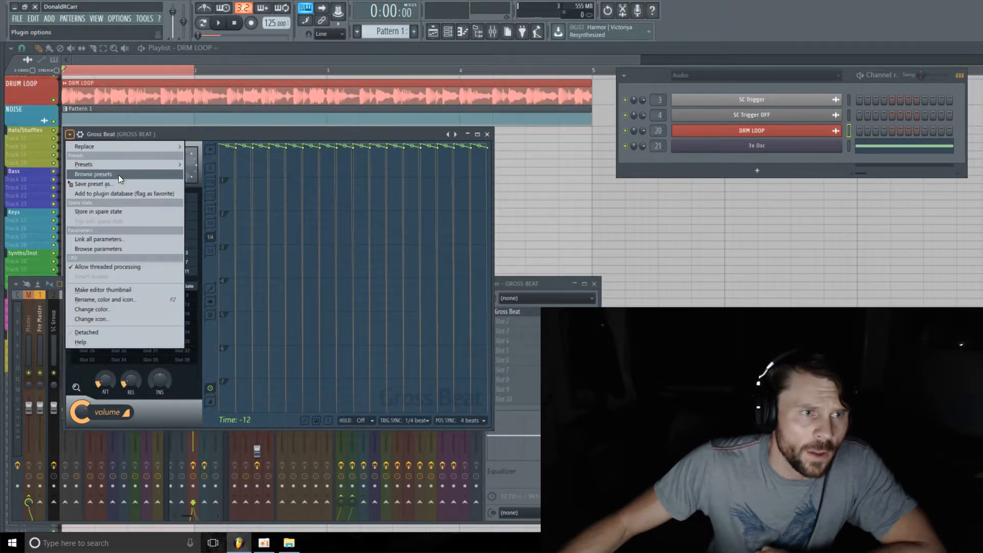
mouse_move(121, 165)
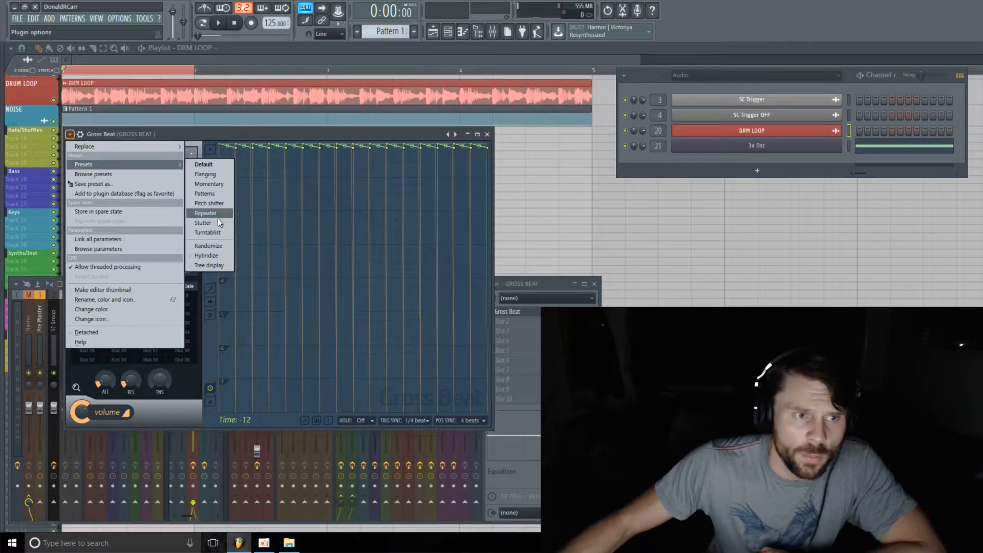
mouse_move(122, 145)
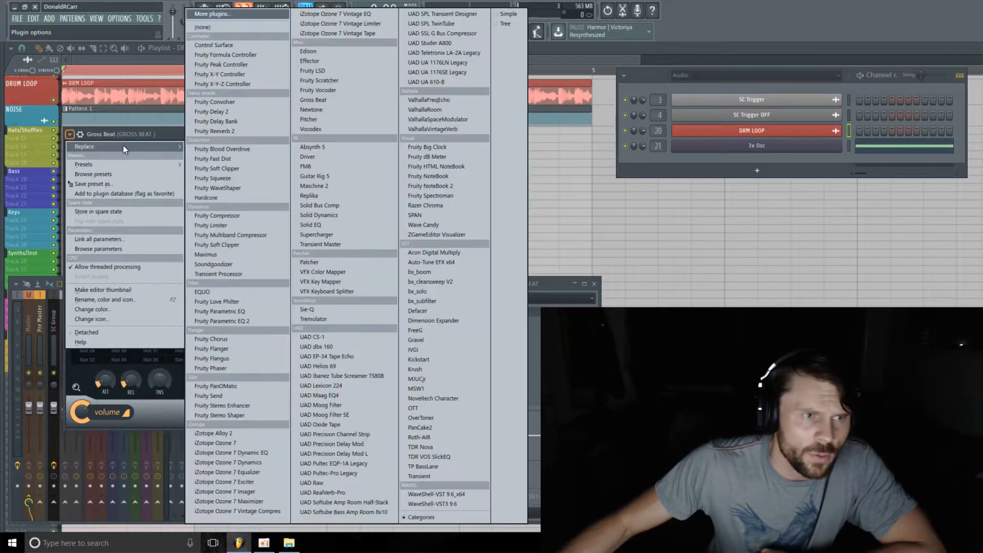
click(175, 136)
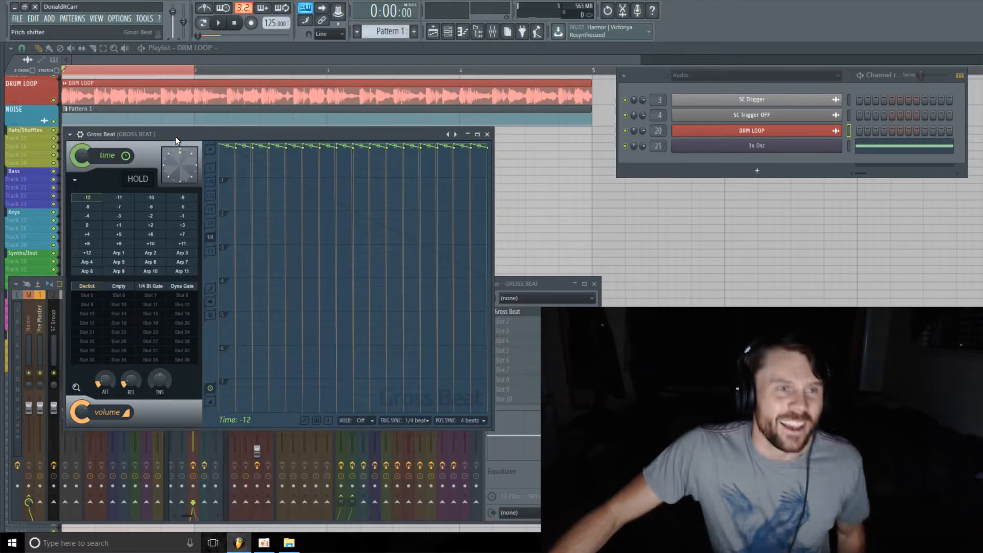
- Load the Default preset in Gross Beat to clear all slots and play the drum loop through it
click(80, 135)
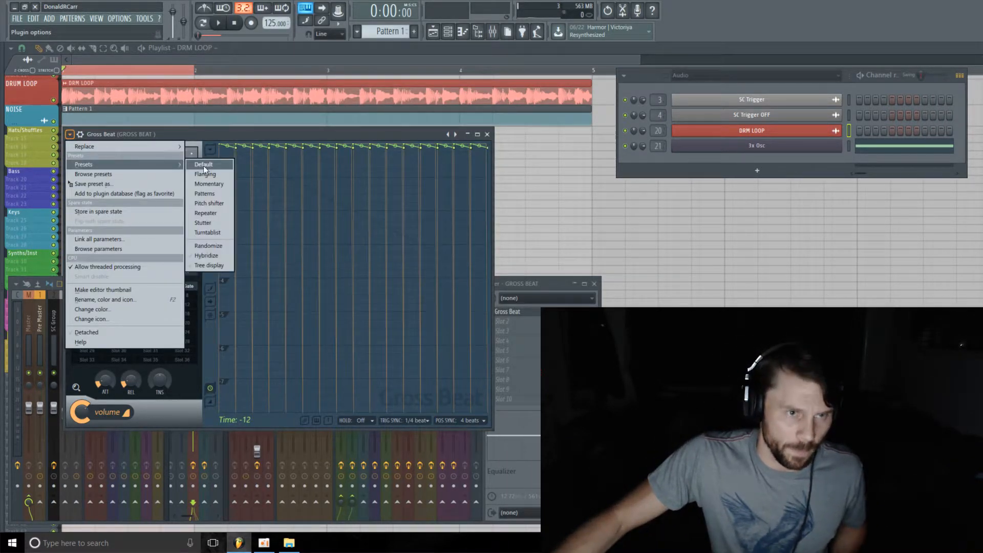
click(204, 165)
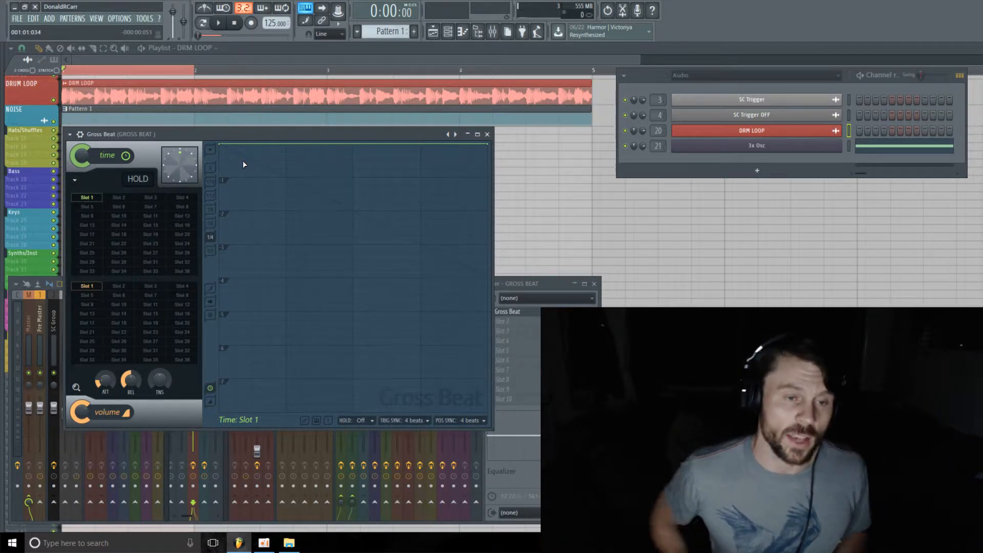
key(space)
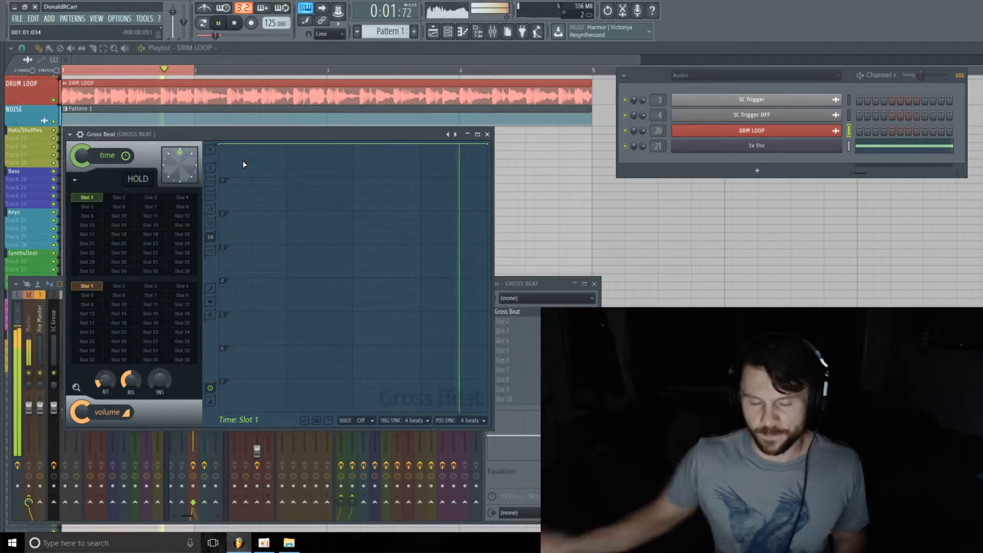
key(space)
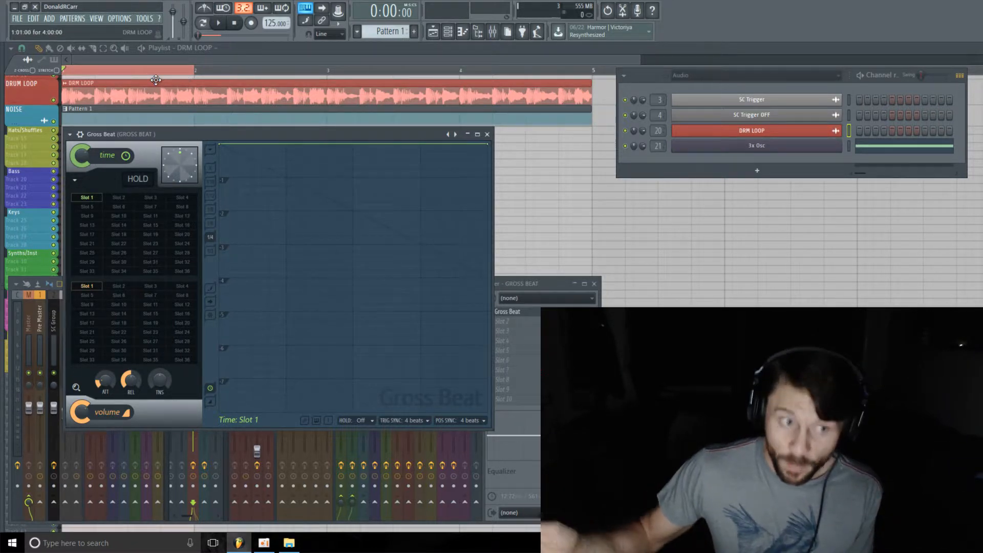
- Set the time envelope's end point to Single curve mode, lower it to the fourth gridline, and play the loop
right_click(489, 146)
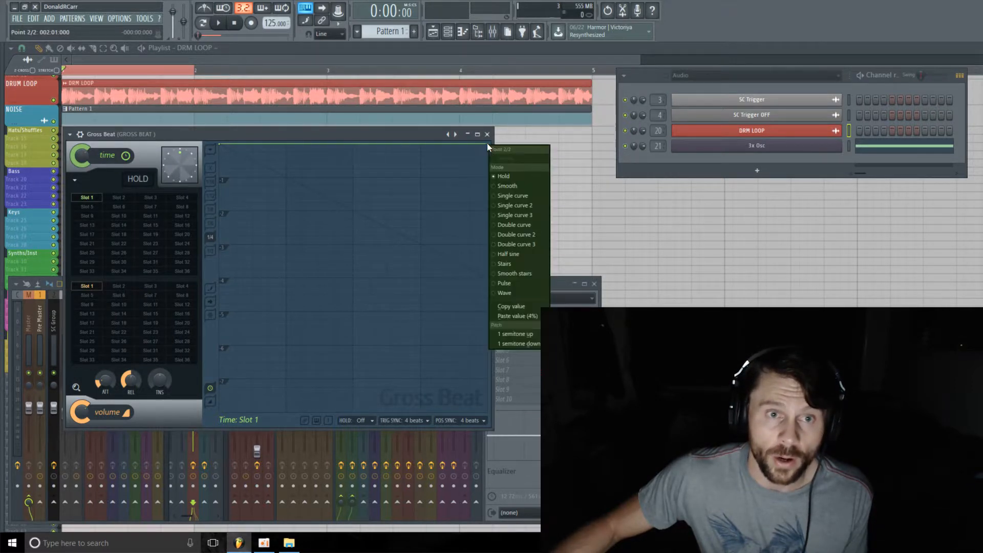
click(518, 195)
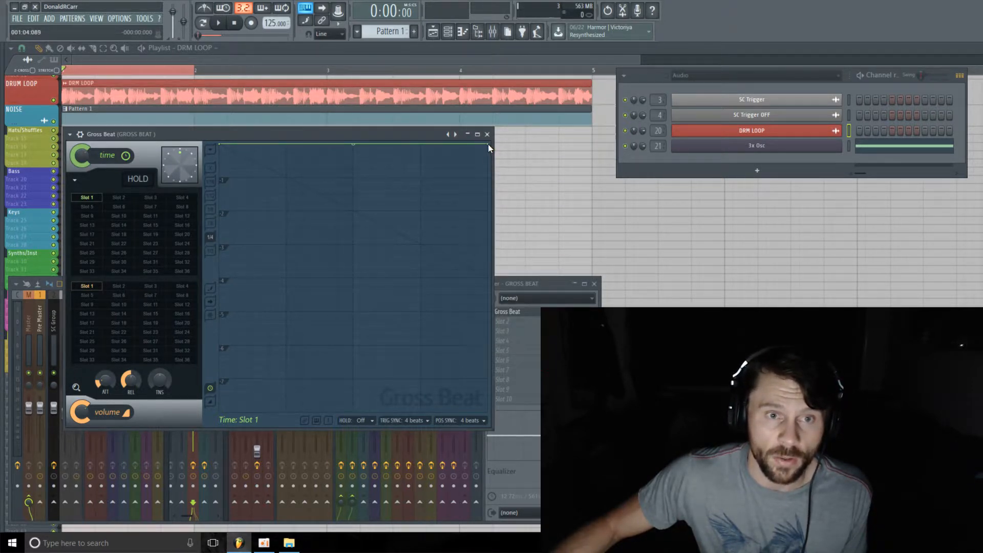
drag(488, 144, 514, 278)
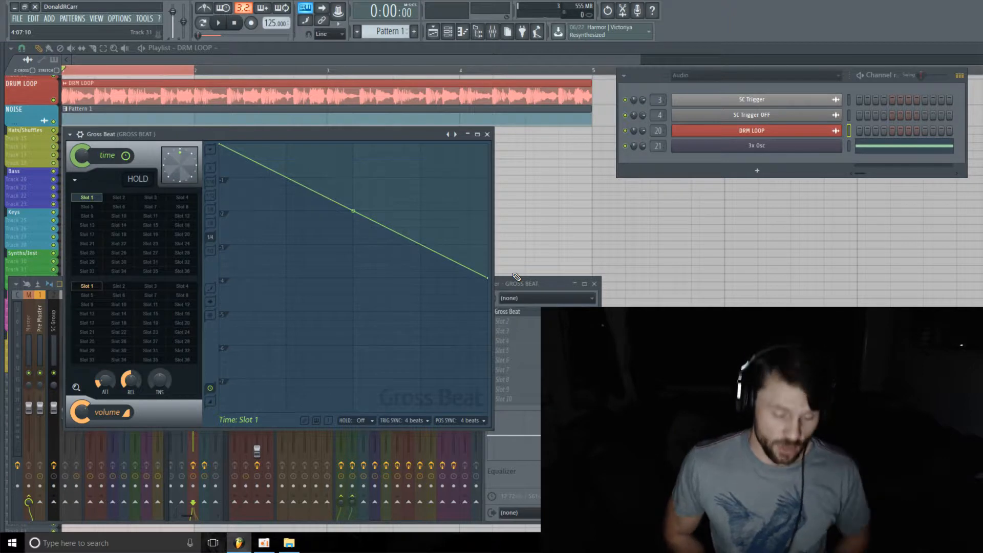
key(space)
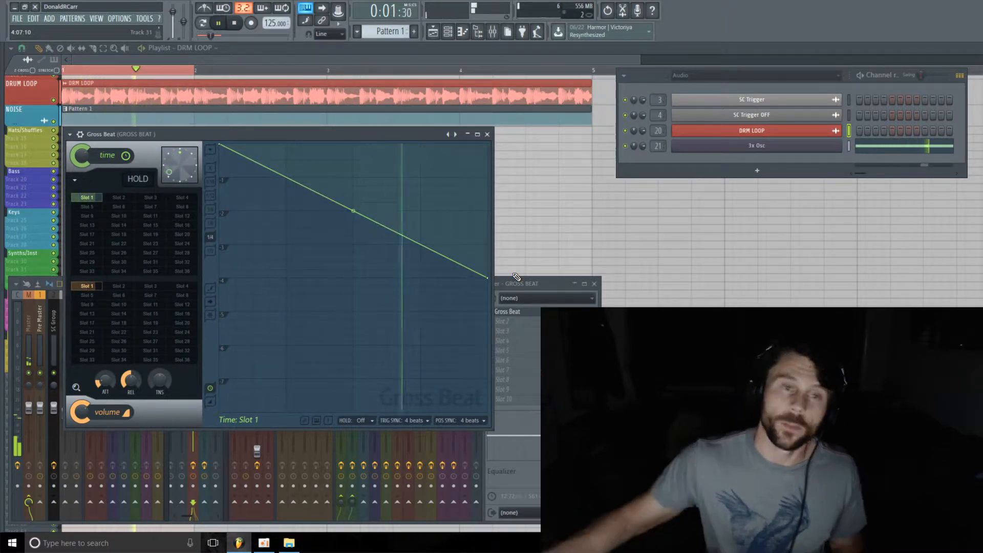
key(space)
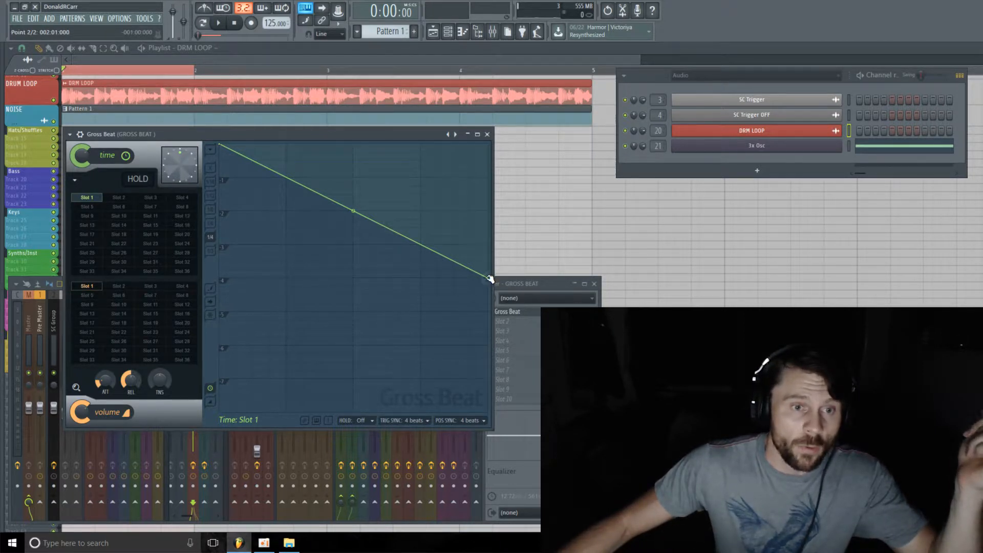
- Raise the time envelope's end point to the second and first gridlines in turn, playing the loop at each setting
drag(490, 279, 484, 210)
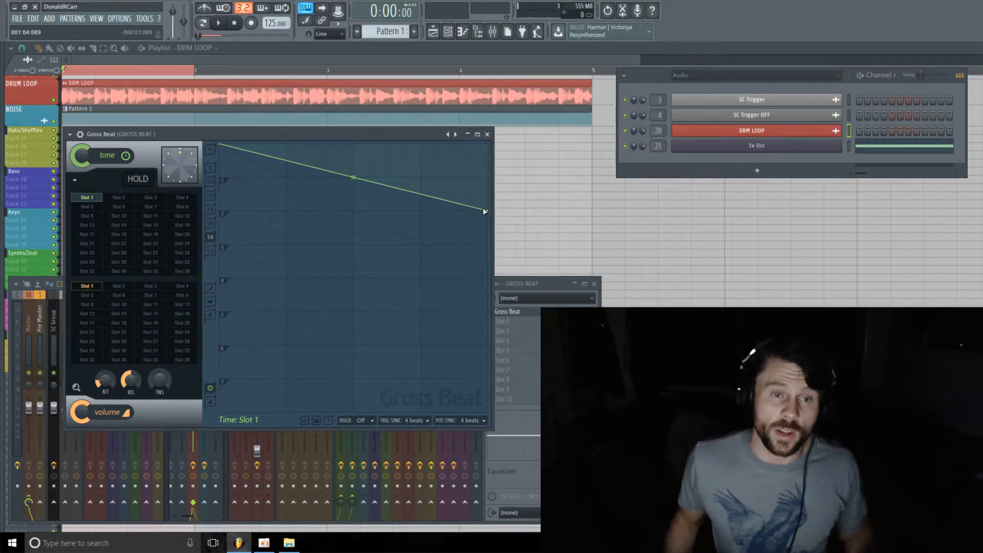
key(space)
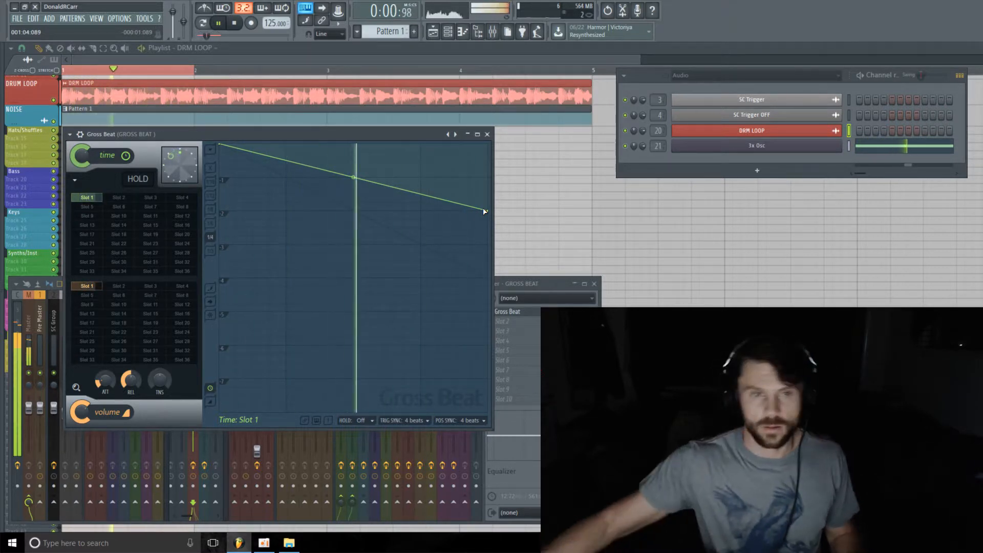
key(space)
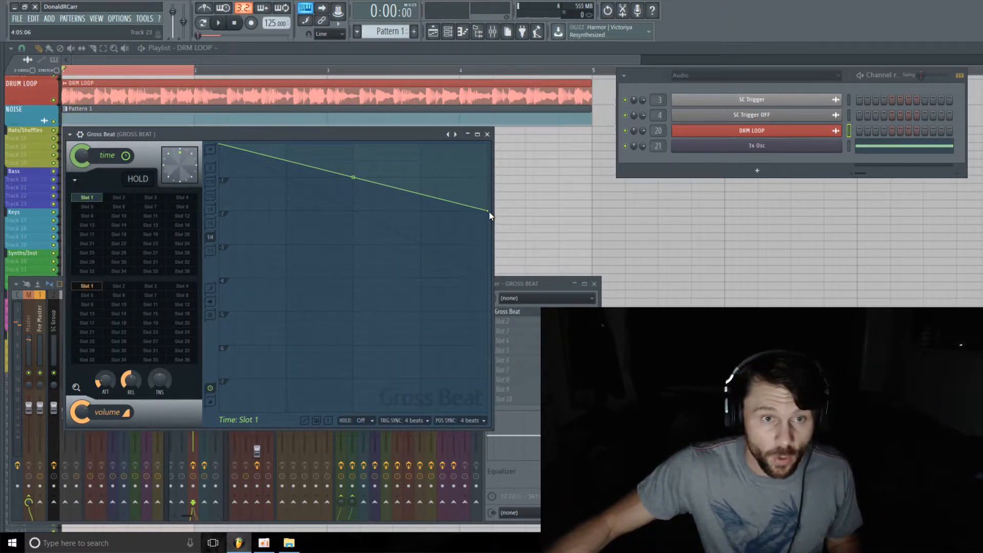
drag(487, 210, 488, 177)
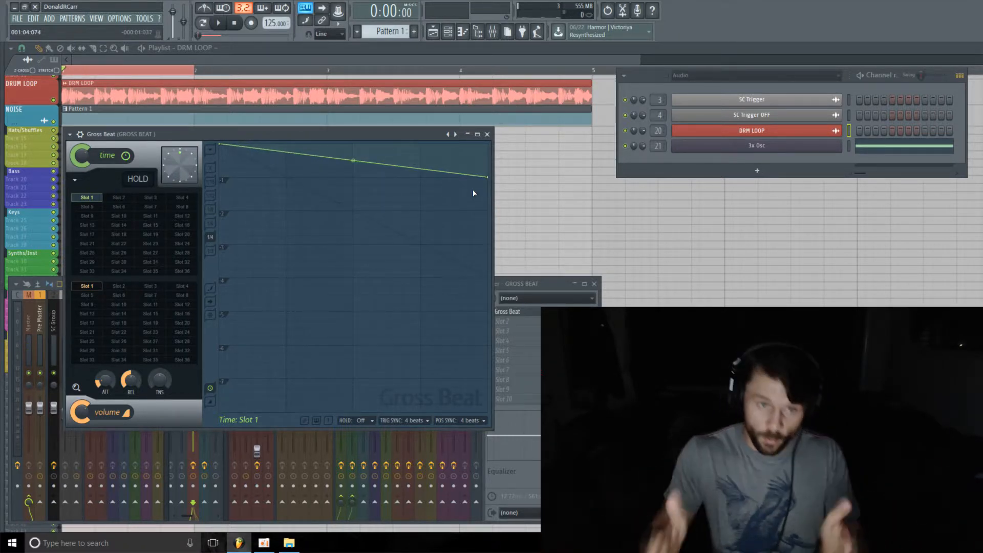
key(space)
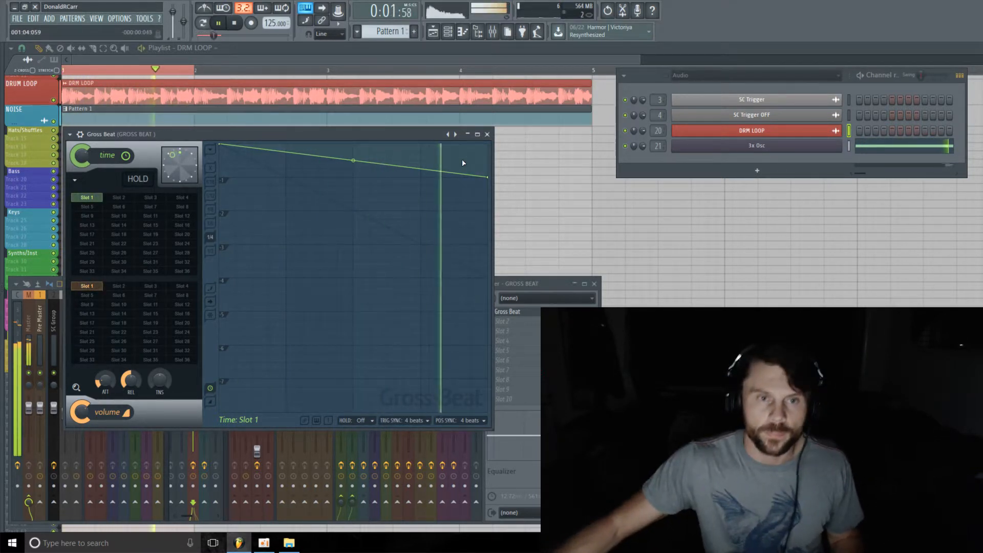
key(space)
- Lower the time envelope's end point to the third gridline, play the loop, and flatten the envelope again
drag(487, 178, 484, 249)
key(space)
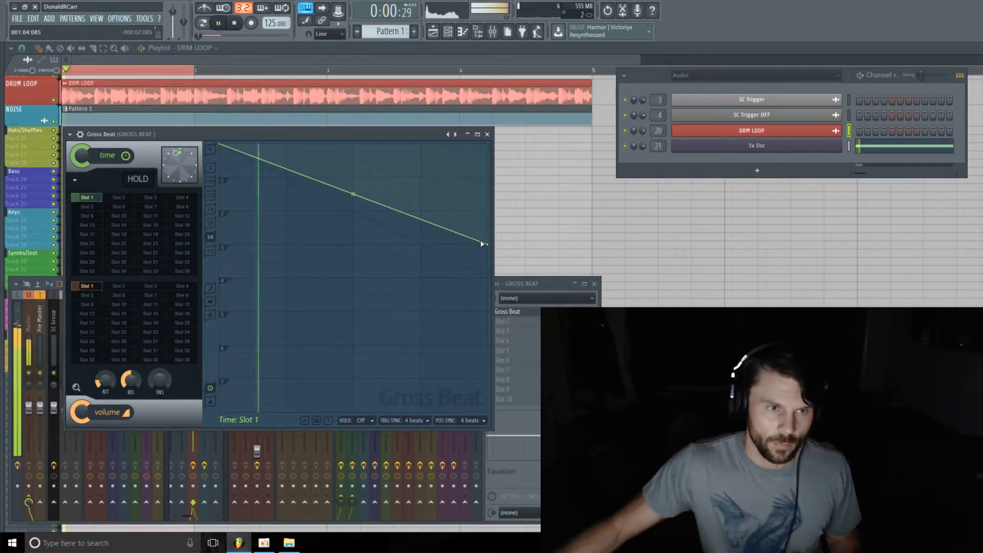
key(space)
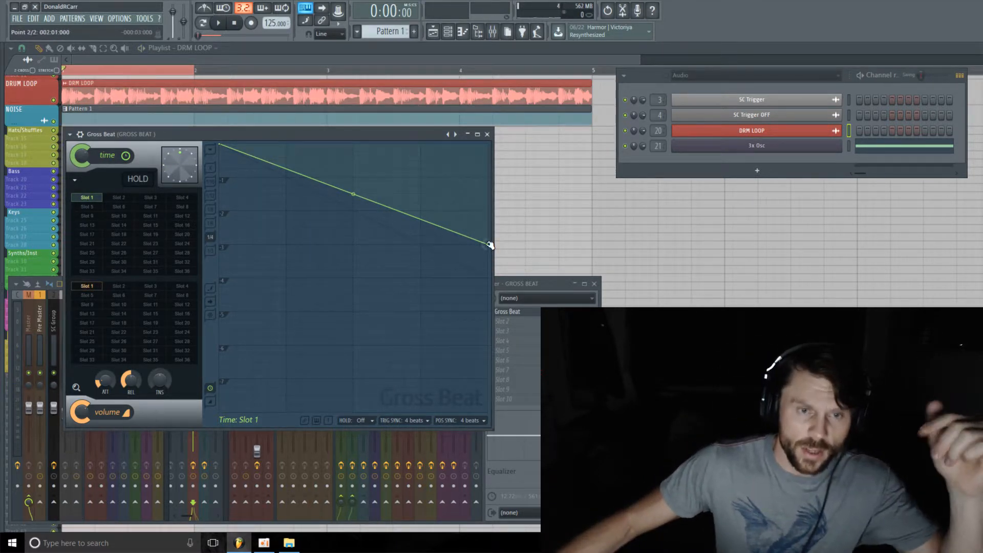
drag(488, 245, 491, 145)
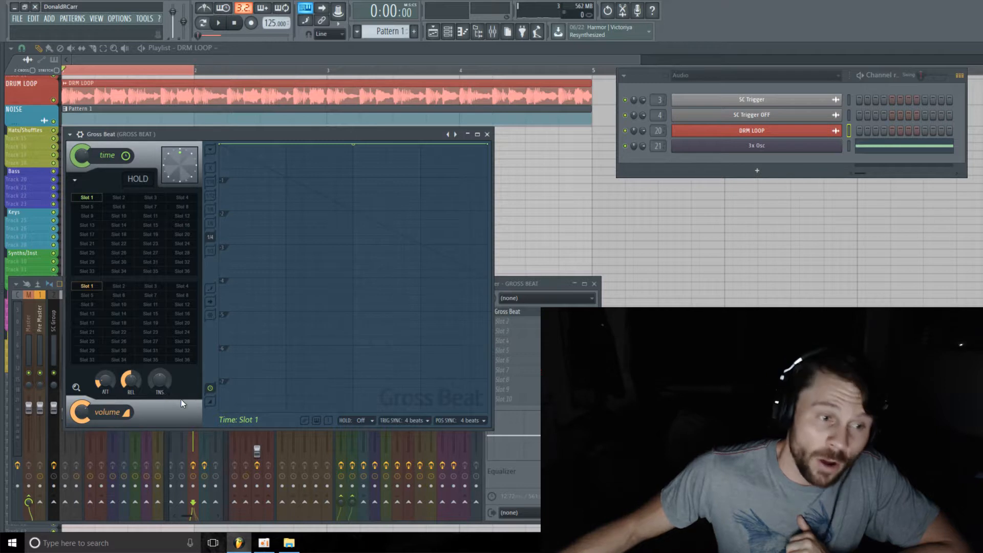
- Switch to the Slot 1 volume envelope and shape it from the DRM LOOP sample's waveform
click(211, 404)
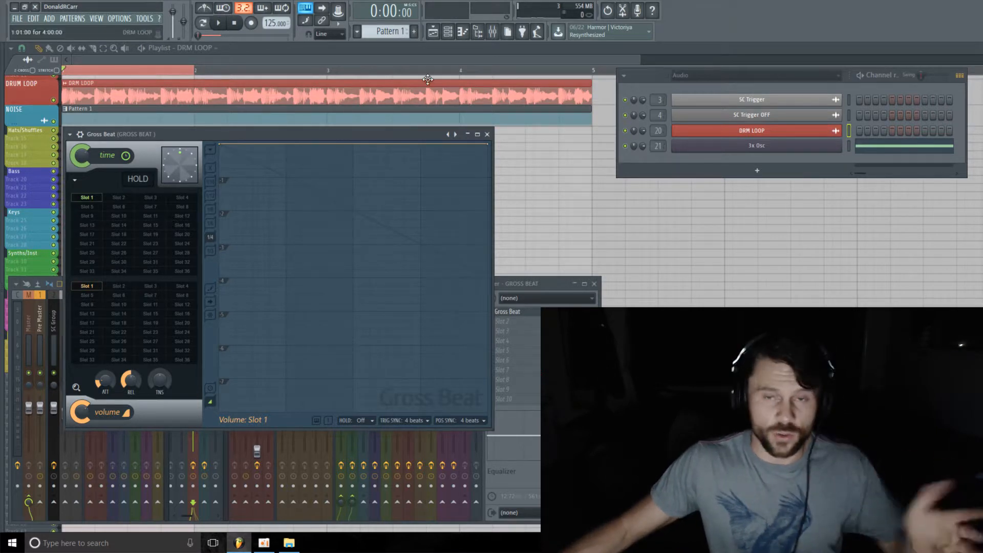
click(821, 133)
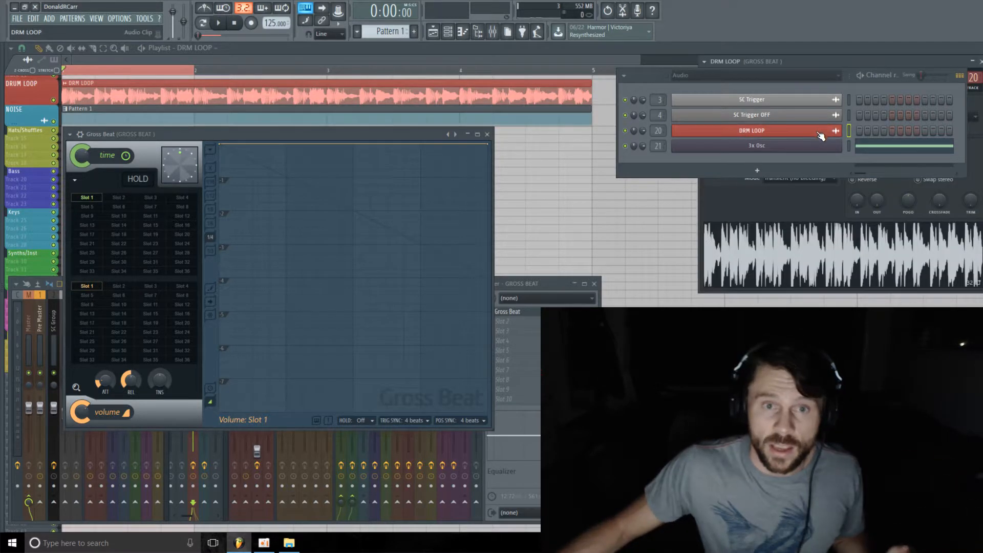
click(779, 248)
drag(779, 248, 332, 274)
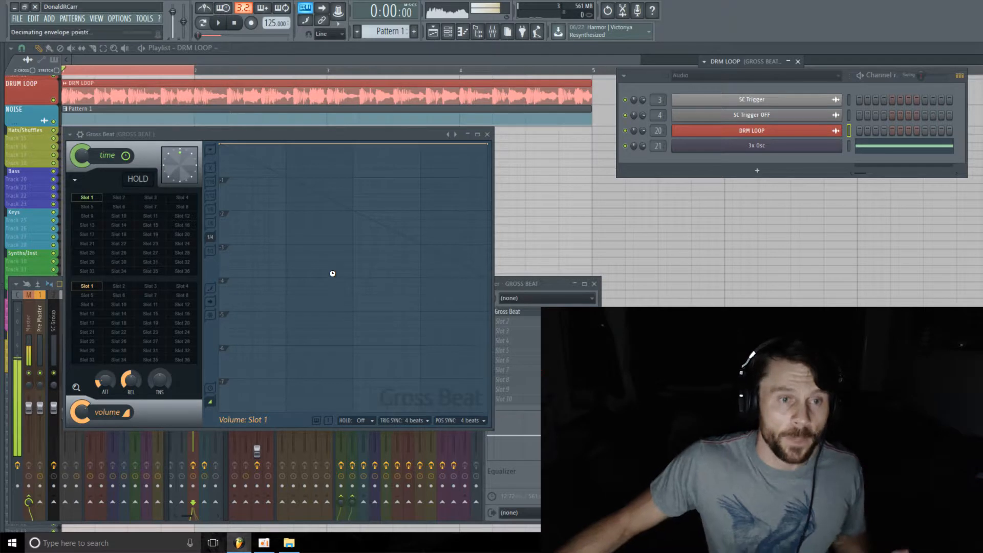
click(236, 23)
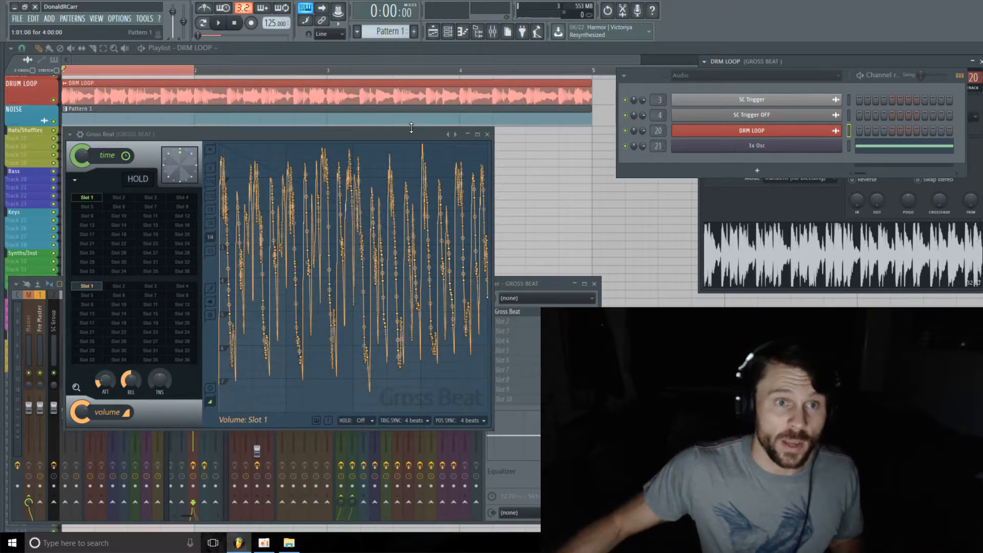
- Close the Gross Beat window and select the NOISE mixer track and the 3x Osc channel
drag(411, 134, 371, 98)
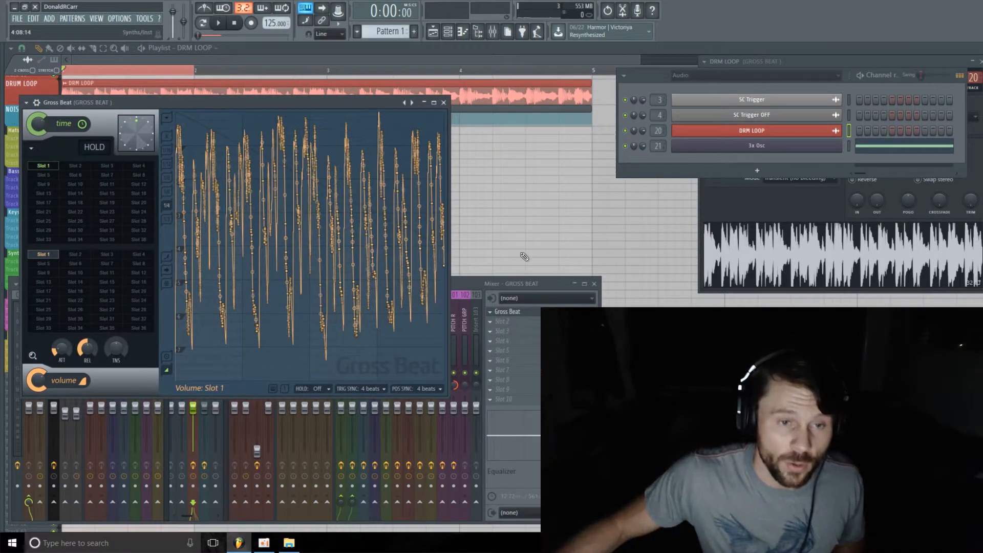
click(444, 103)
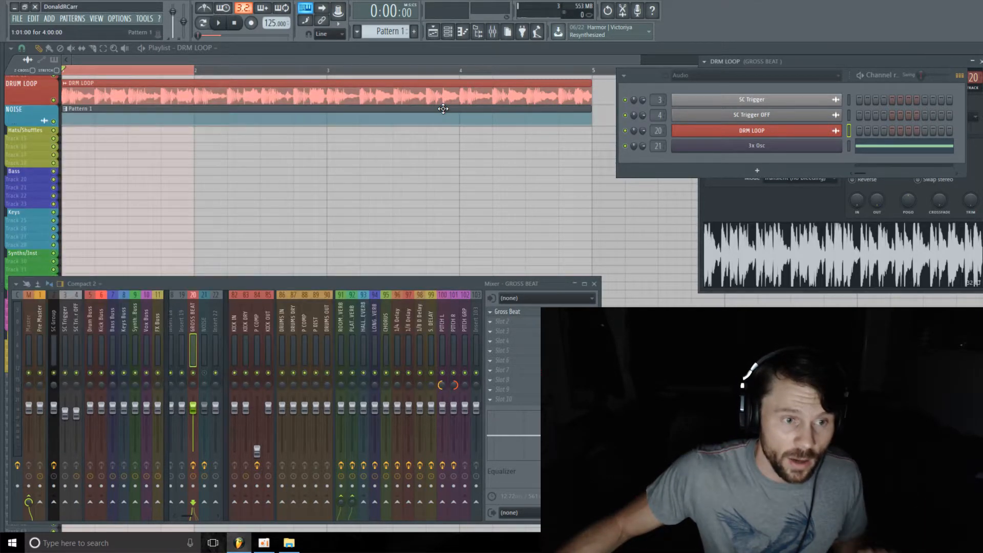
click(202, 328)
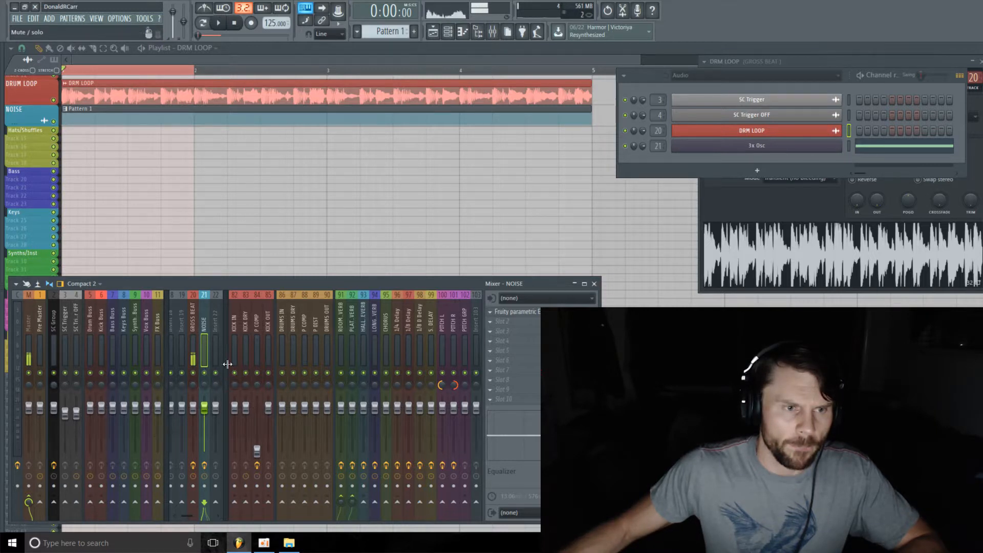
click(847, 148)
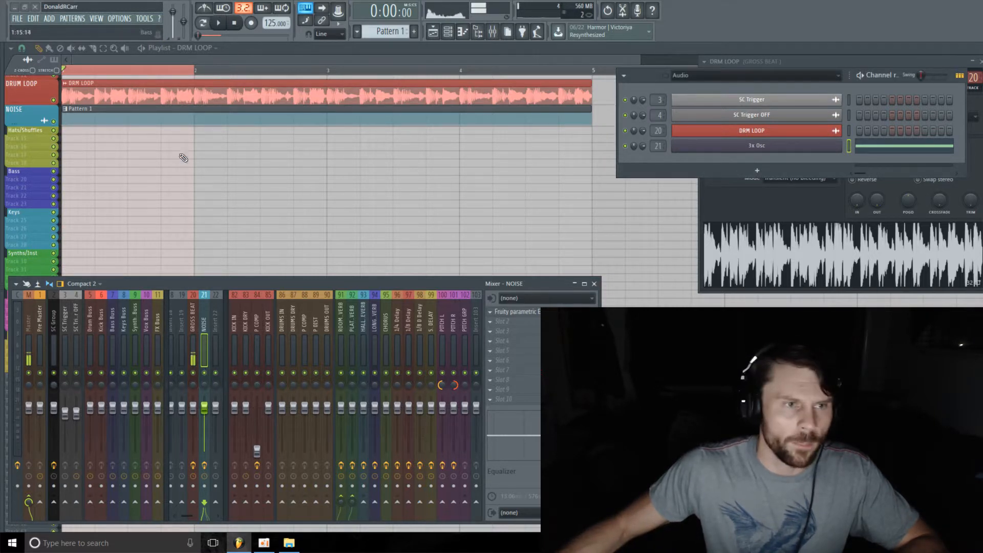
click(235, 24)
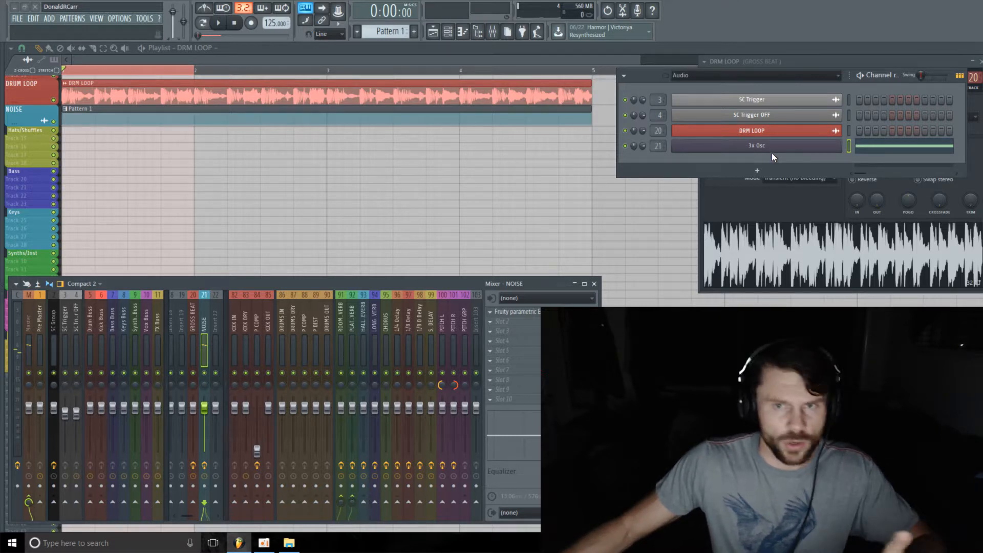
- Copy Gross Beat with its current settings from the GROSS BEAT mixer track to slot 2 of the NOISE track
click(195, 321)
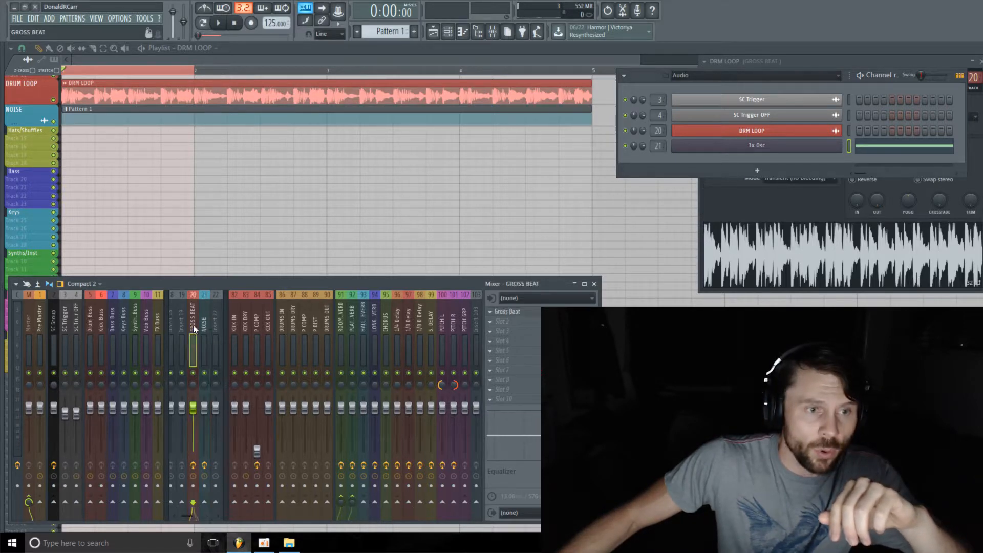
click(522, 312)
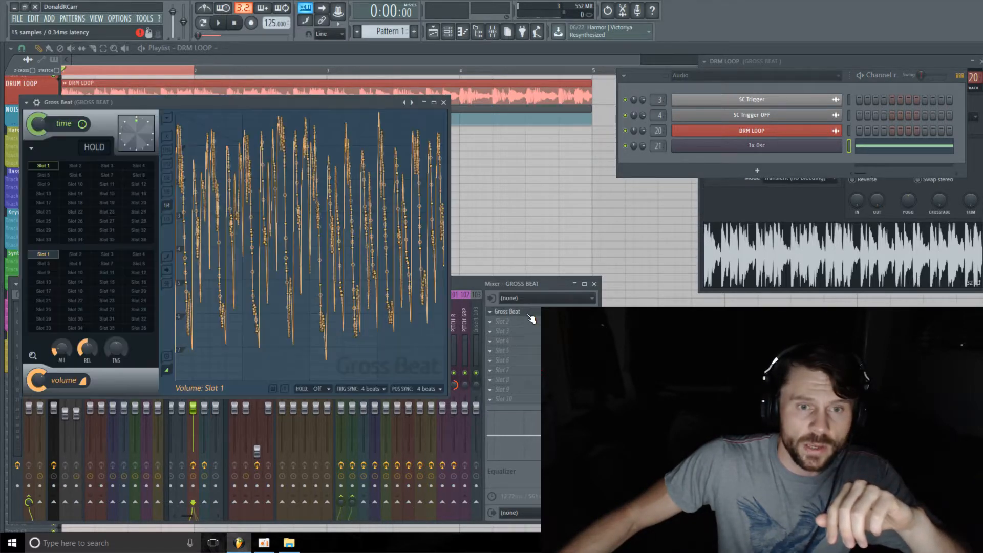
click(27, 104)
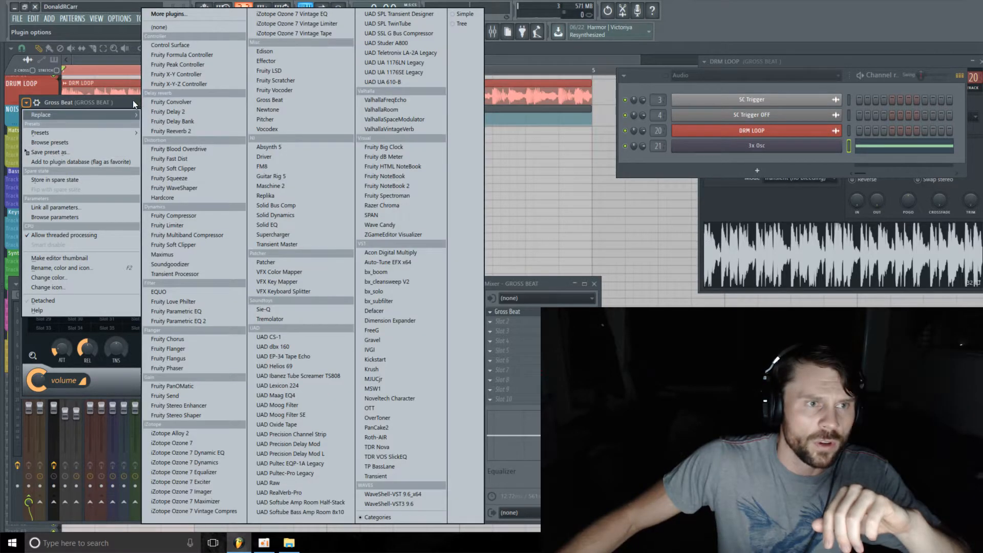
click(133, 102)
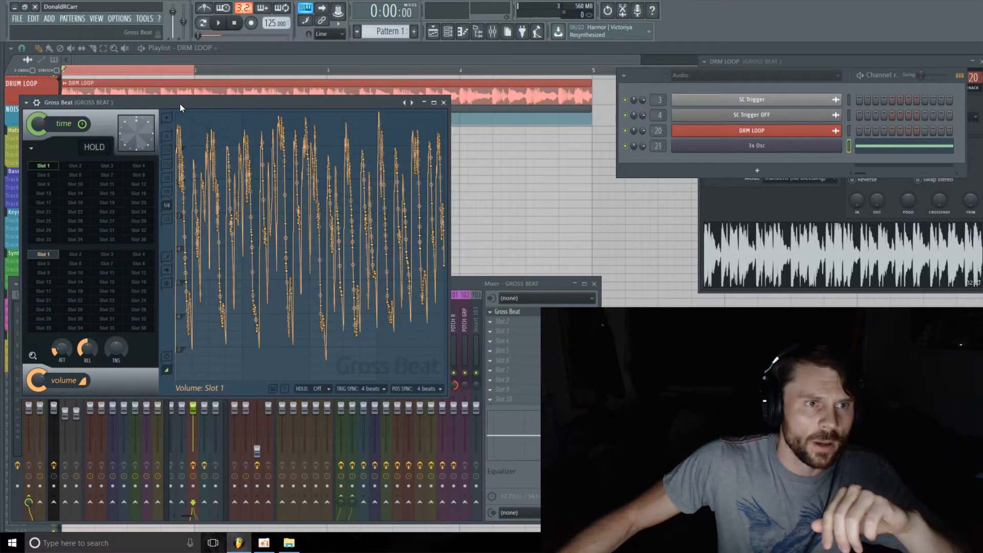
drag(180, 104, 204, 324)
click(47, 331)
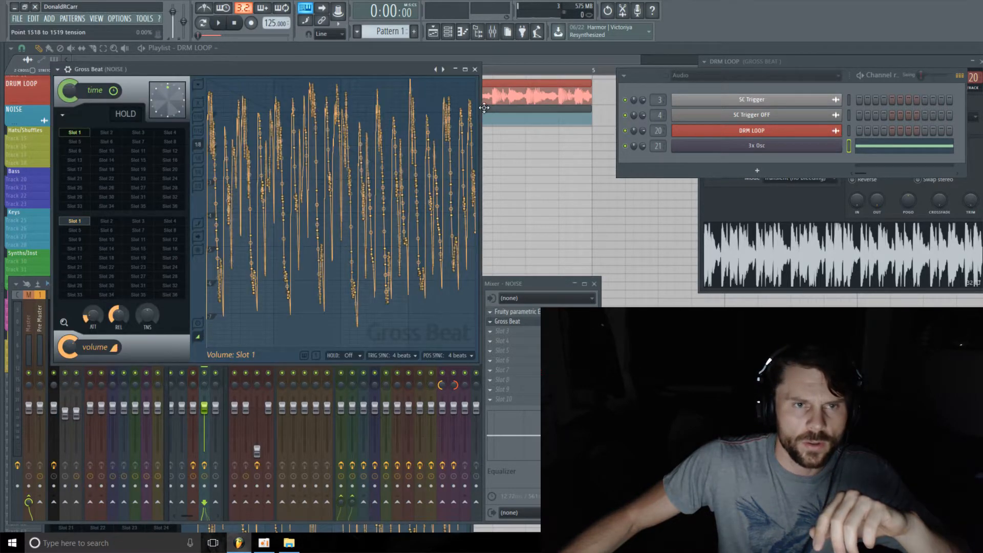
- Switch between the GROSS BEAT and NOISE mixer tracks, leaving NOISE selected, and close the NOISE track's Gross Beat window
click(528, 287)
click(194, 323)
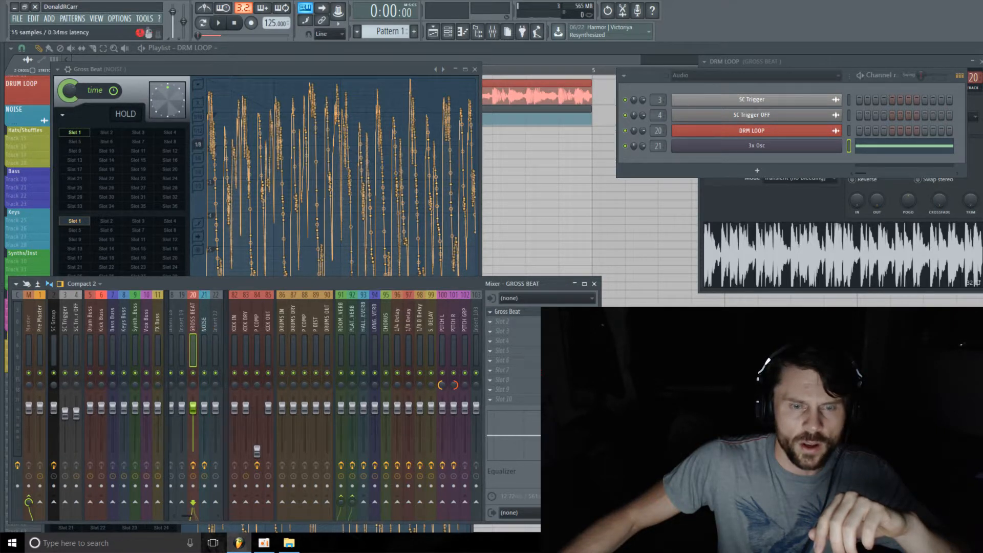
click(204, 322)
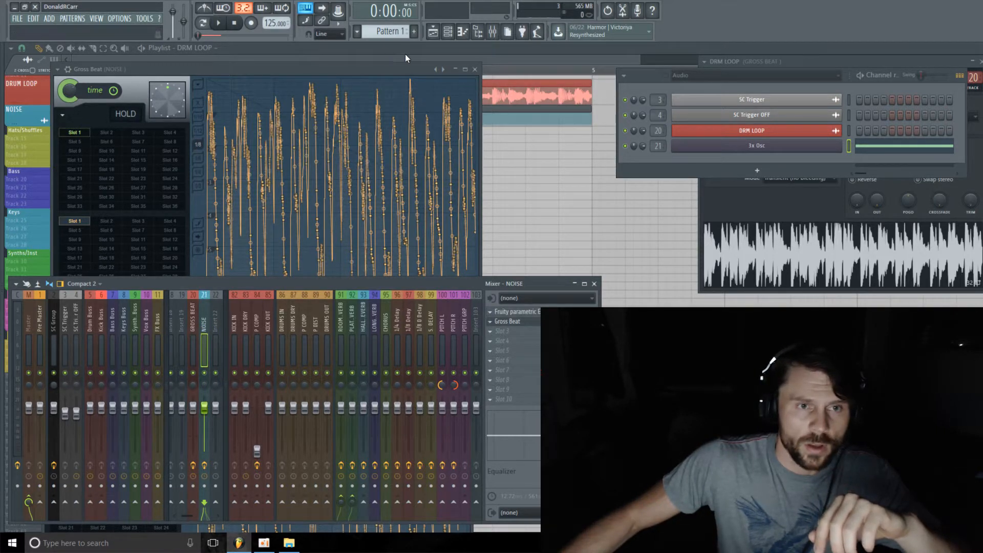
drag(383, 69, 398, 325)
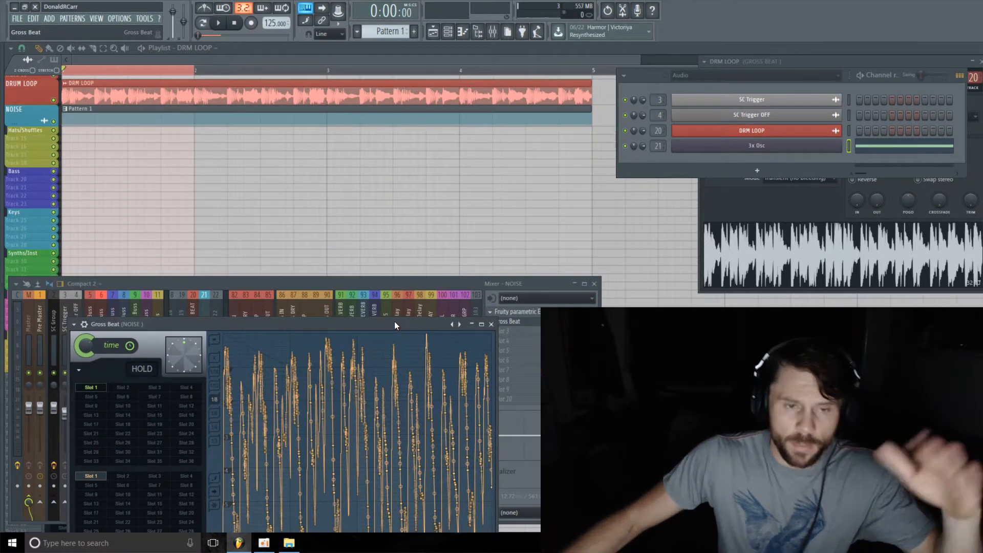
click(492, 324)
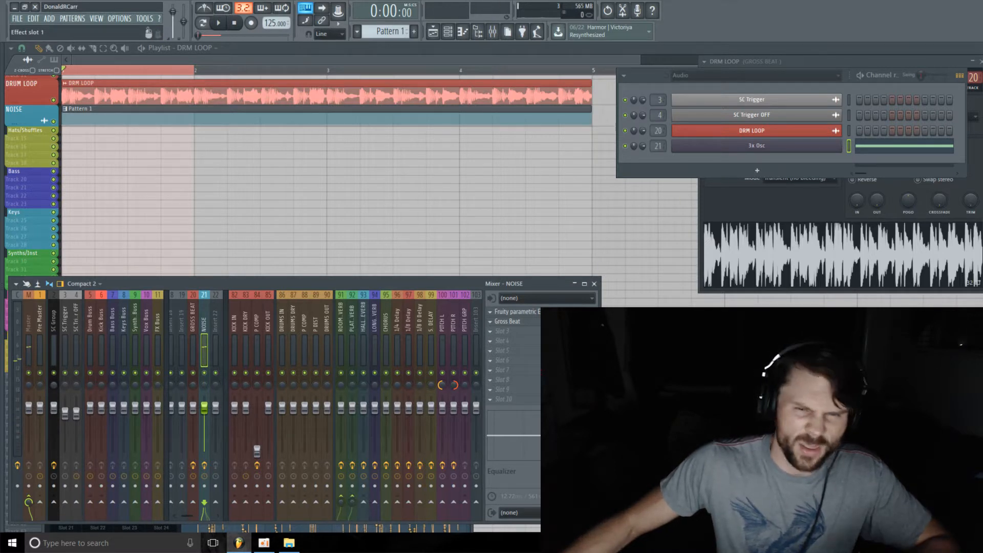
- Open Fruity parametric EQ 2 on the NOISE track and set band 4 to a band pass with 74% width, raising its frequency slightly
click(527, 312)
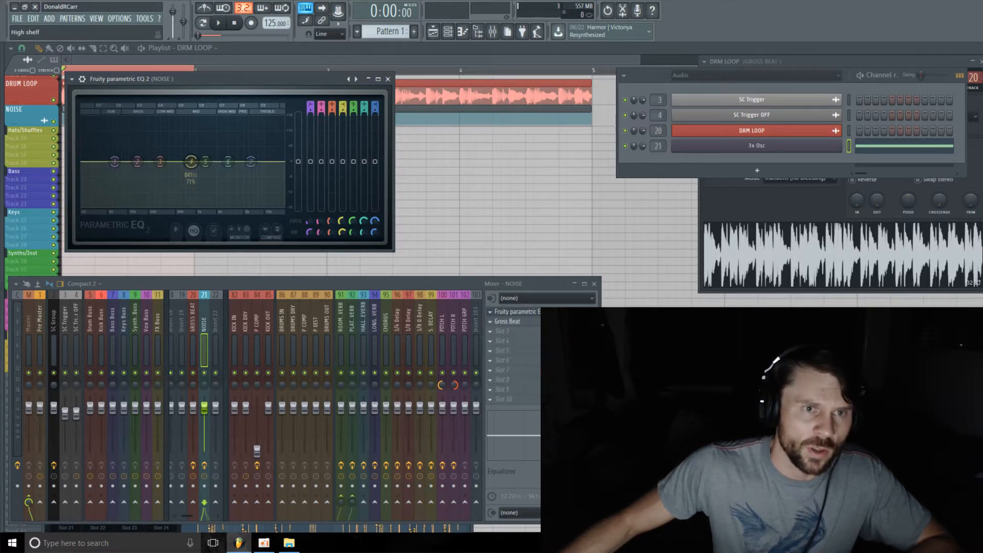
middle_click(192, 161)
middle_click(191, 162)
middle_click(191, 161)
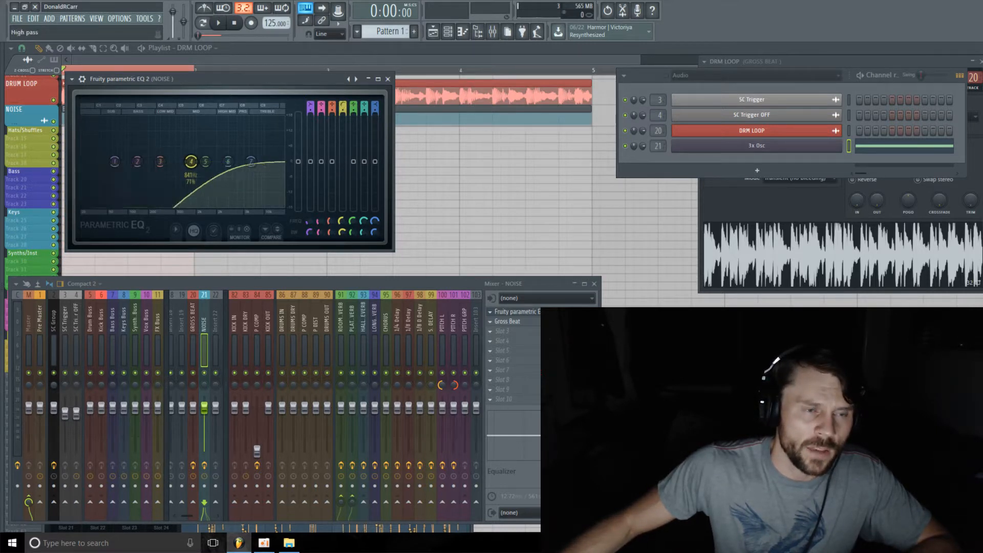
middle_click(191, 162)
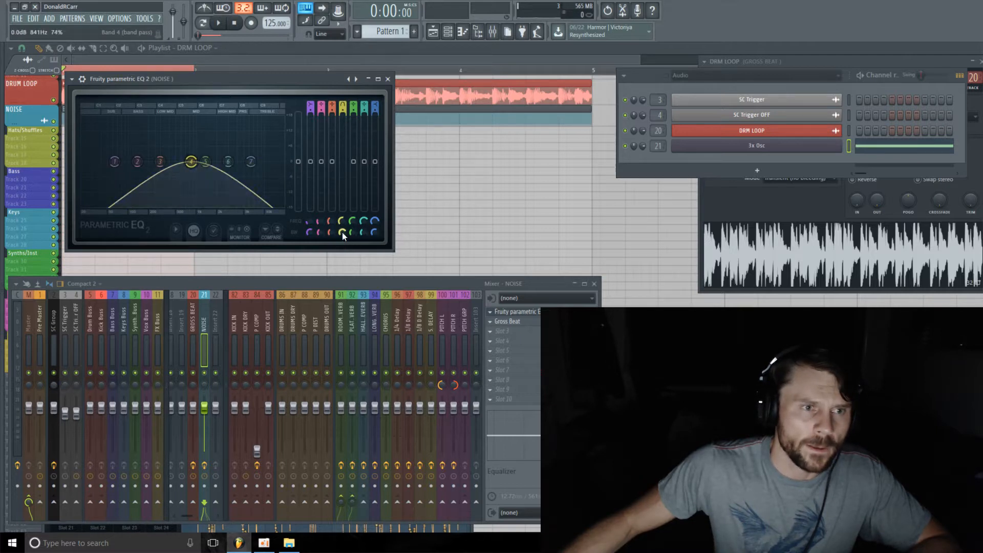
drag(343, 220, 344, 220)
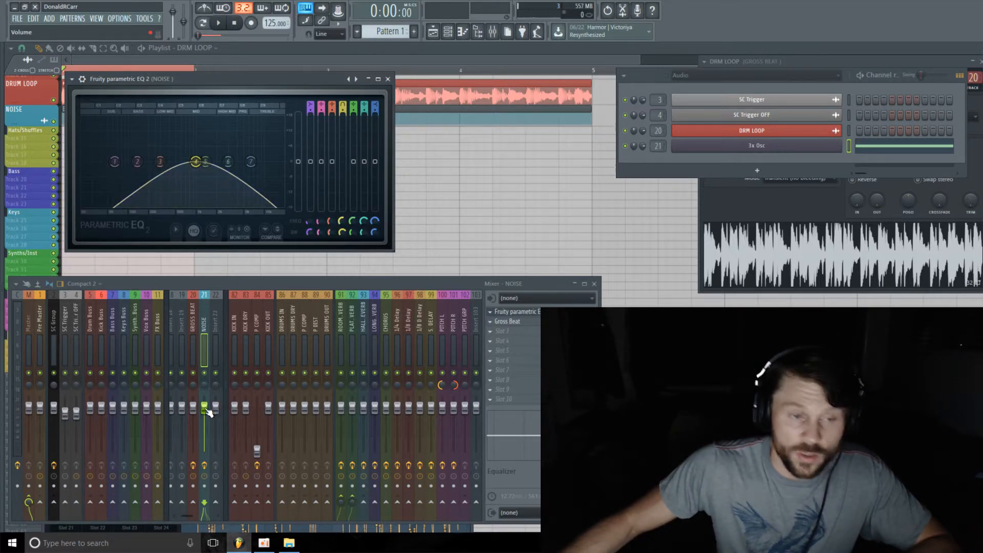
- Lower the NOISE track's volume to about -12.4 dB during playback and shift EQ band 4 slightly lower in frequency
drag(207, 412, 205, 421)
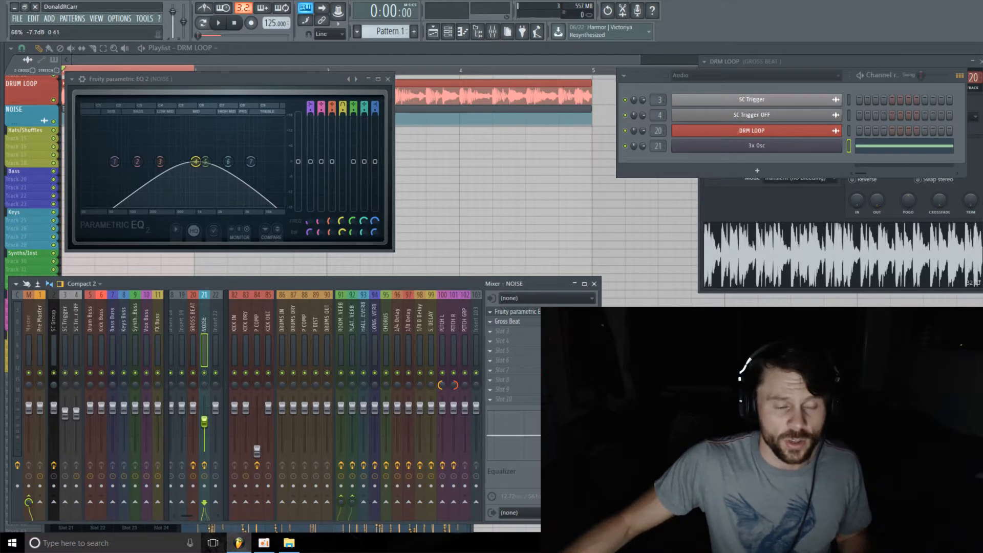
key(space)
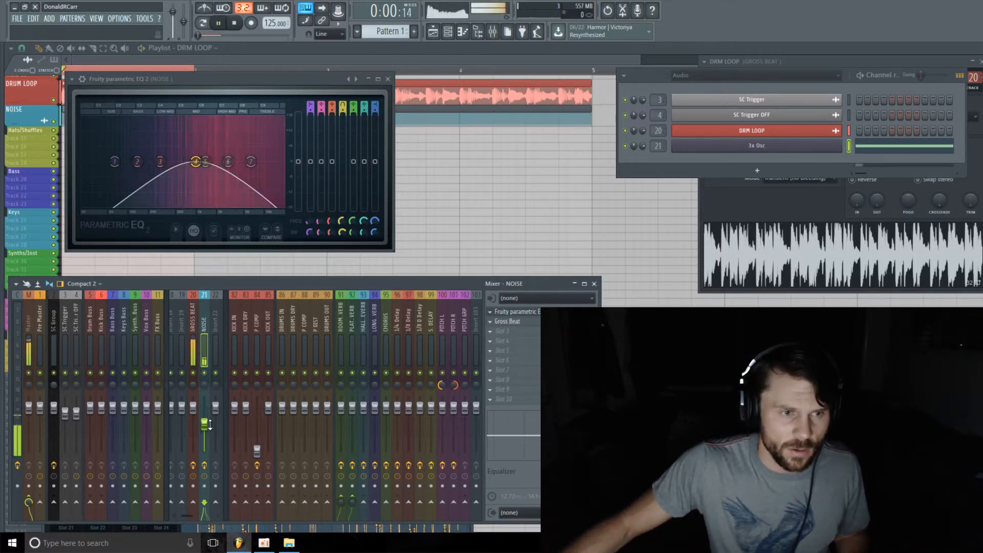
drag(205, 425, 204, 431)
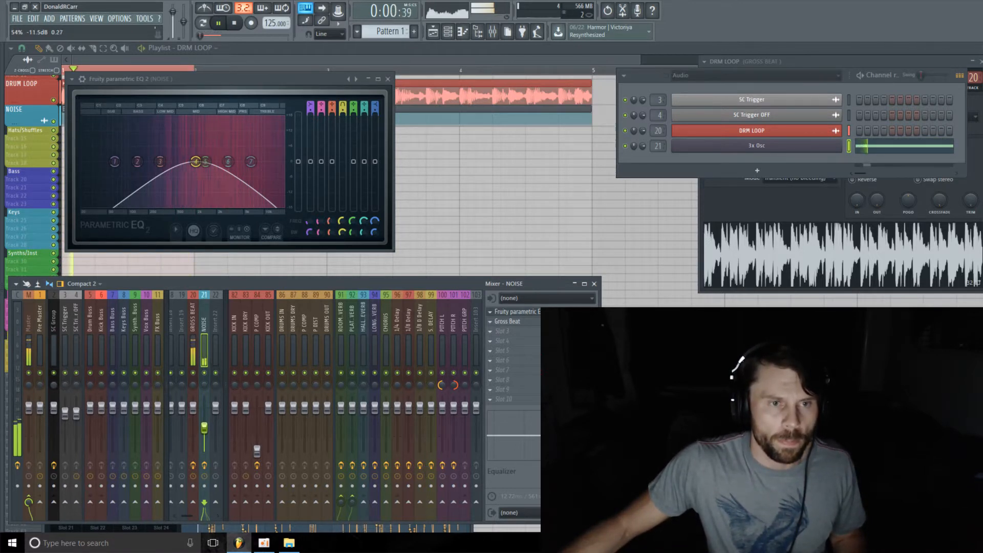
mouse_move(195, 161)
mouse_down()
mouse_move(229, 161)
mouse_move(192, 162)
mouse_up()
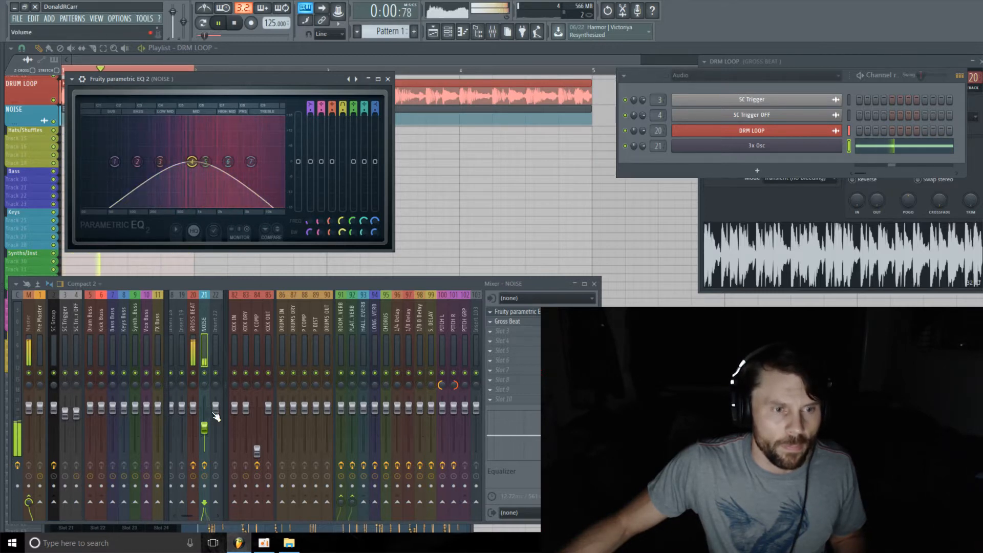
drag(205, 428, 205, 429)
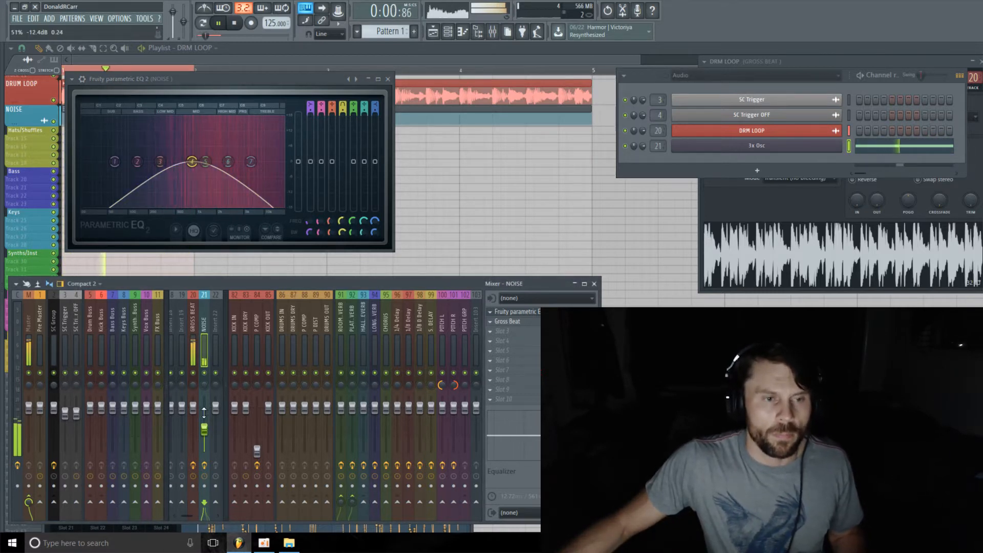
- Compare the playing loop with the NOISE track muted and unmuted, and lower the track's volume slightly further
click(206, 374)
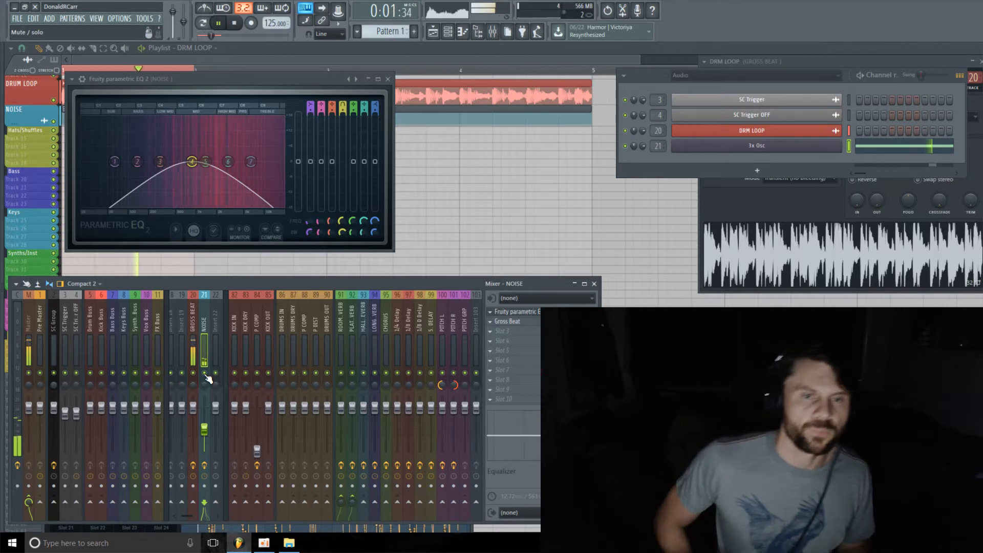
key(space)
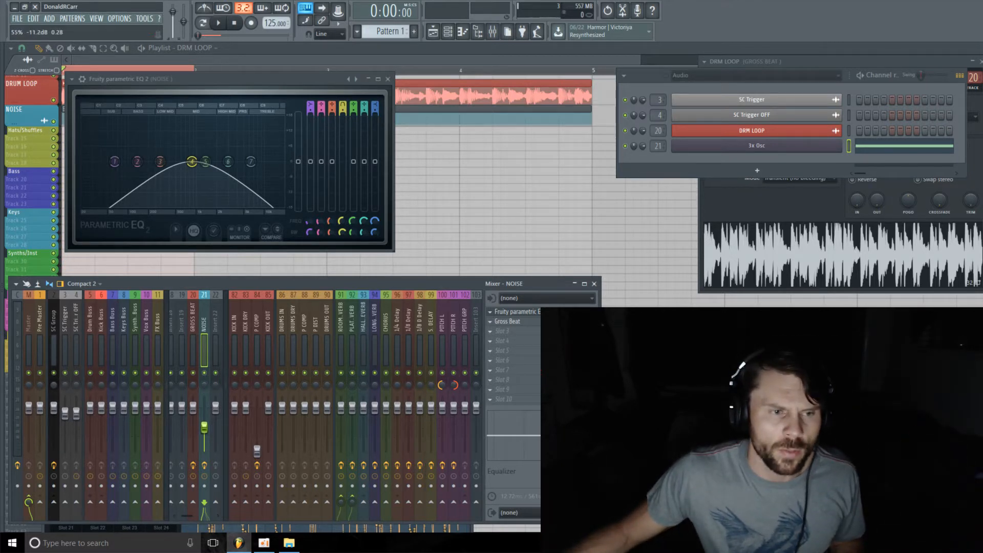
key(space)
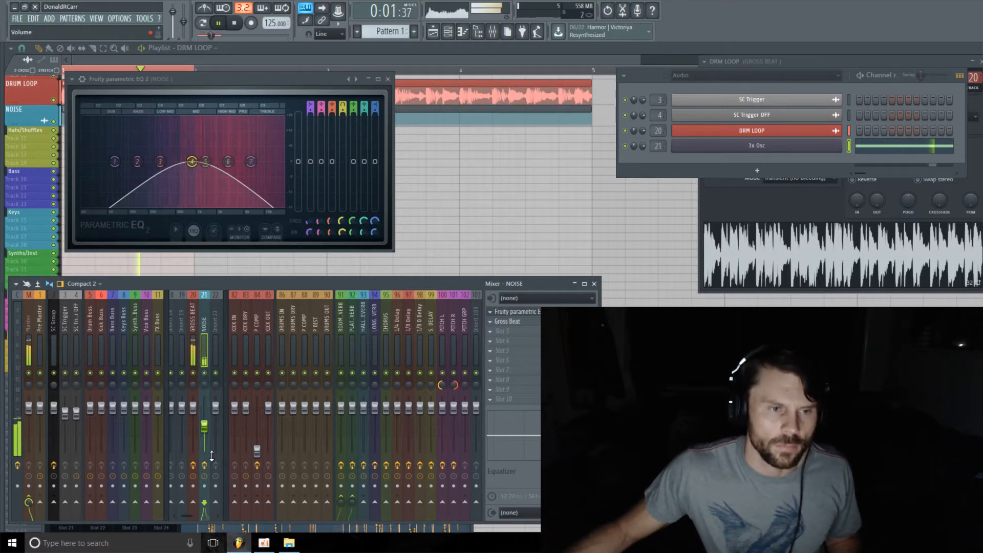
drag(208, 428, 207, 435)
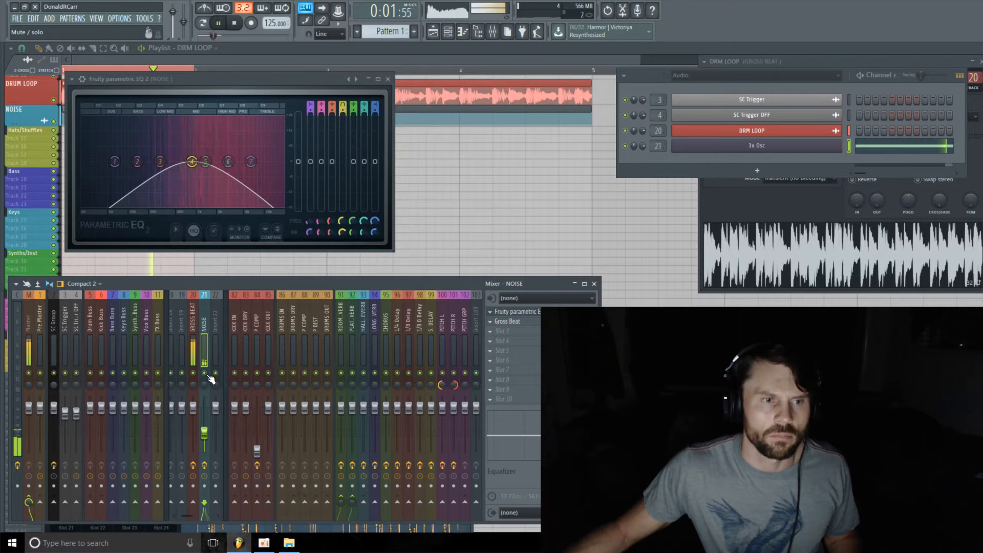
key(space)
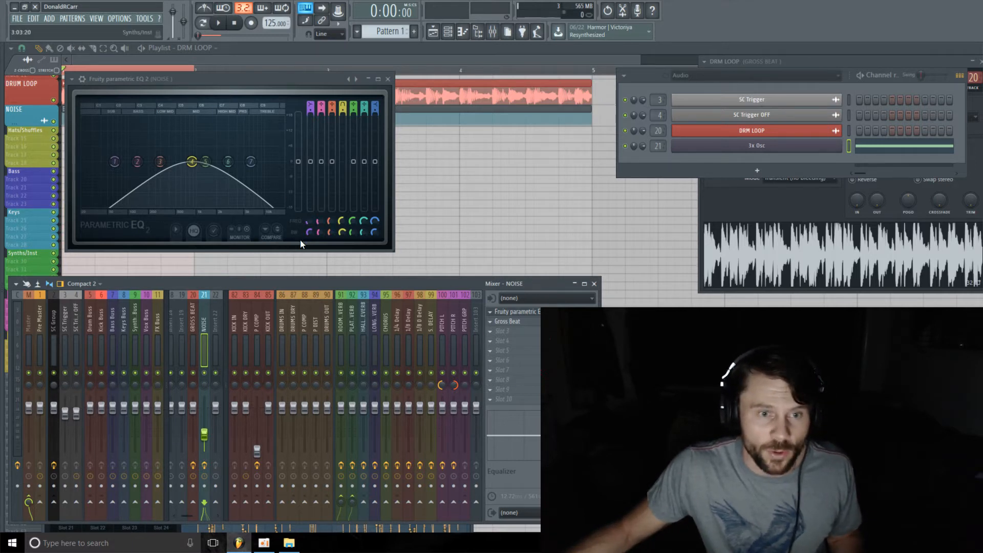
- Nudge the NOISE track's EQ band 4 a little lower in frequency and play the loop to hear the result
drag(192, 161, 187, 162)
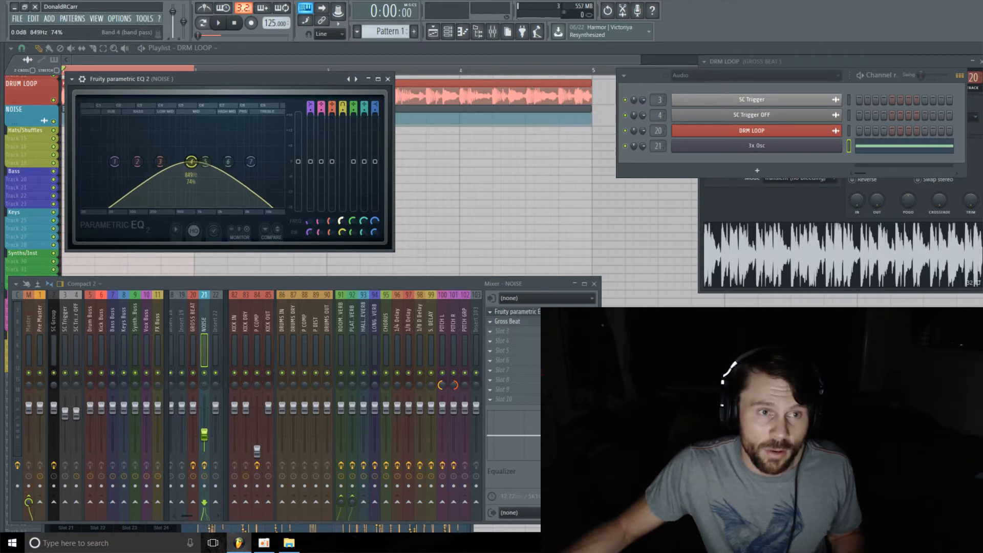
mouse_move(196, 162)
mouse_down()
mouse_move(178, 162)
mouse_move(214, 162)
mouse_move(190, 162)
mouse_up()
key(space)
key(space)
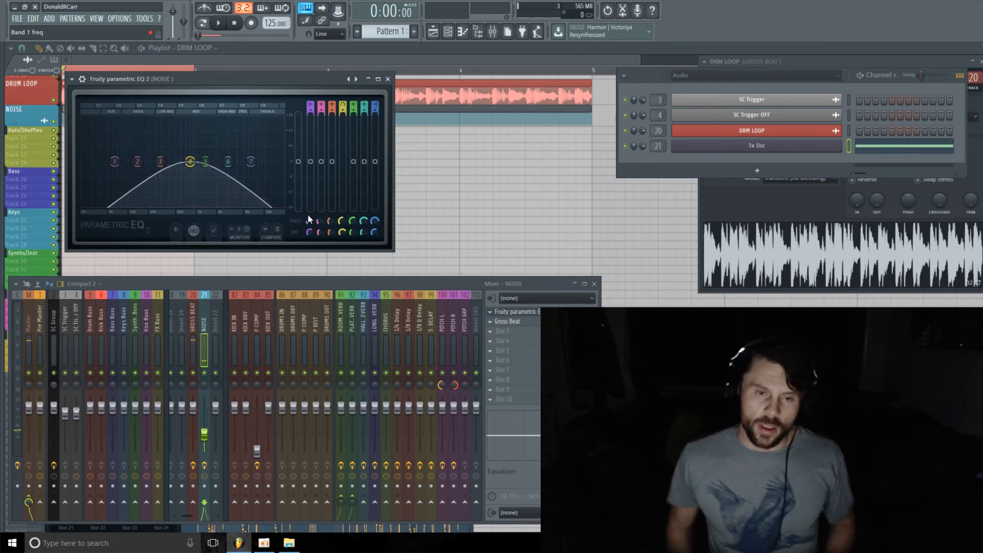